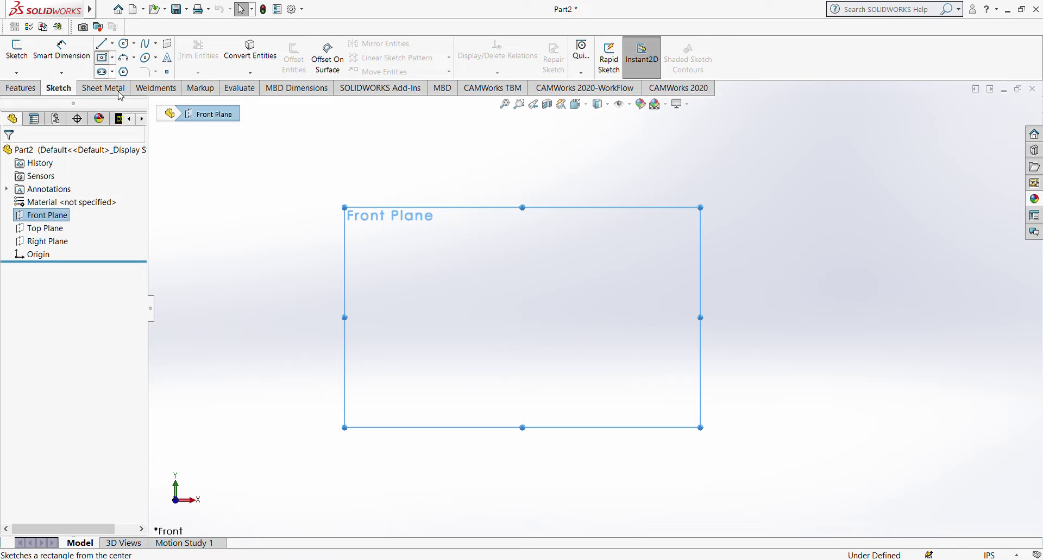
Sketch a center rectangle on the Front Plane, centred on the origin, about 7.3 in wide and 3.4 in high
click(102, 57)
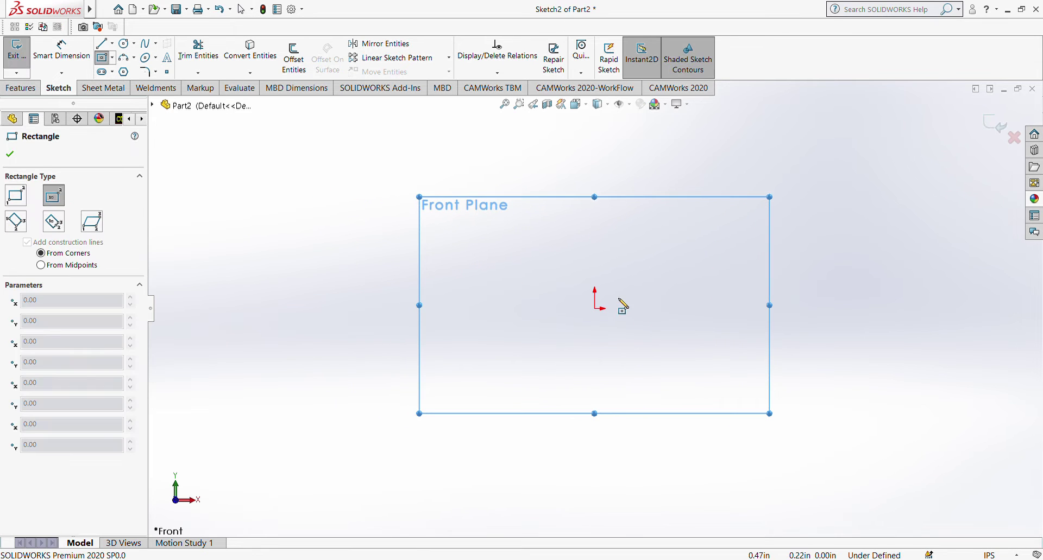
click(596, 308)
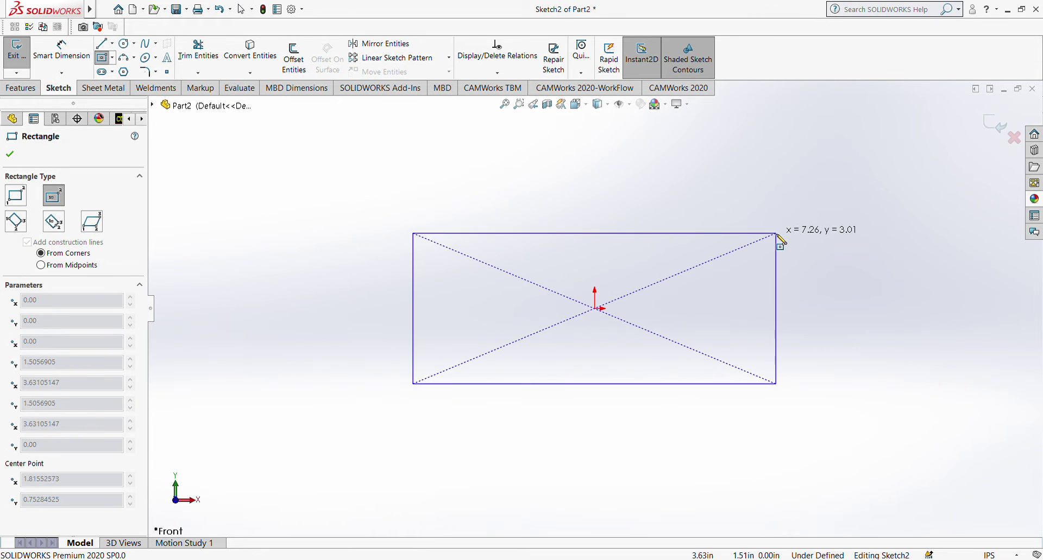
click(778, 224)
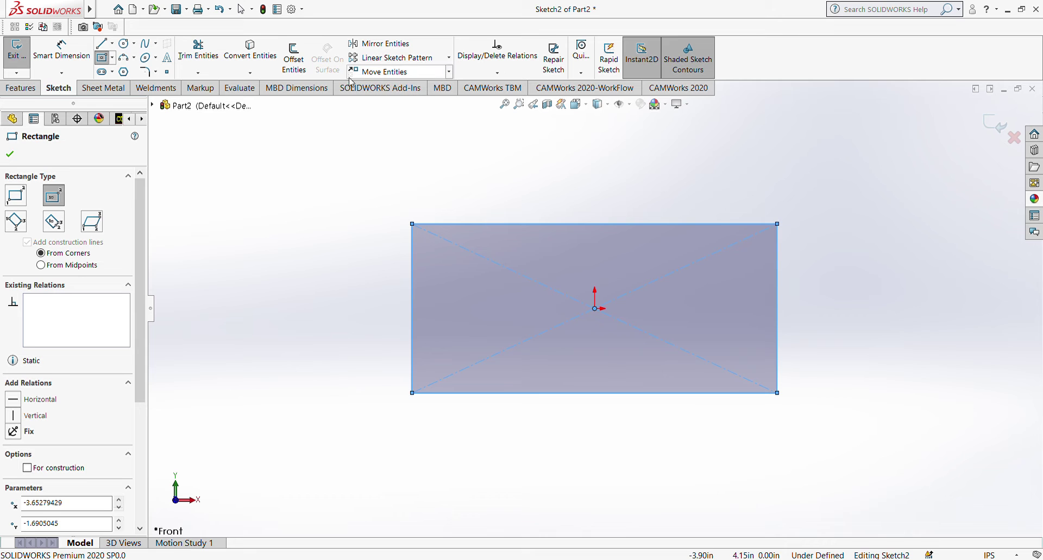
Dimension the rectangle's top edge to 10 in and its left edge to 8 in
click(61, 49)
click(612, 224)
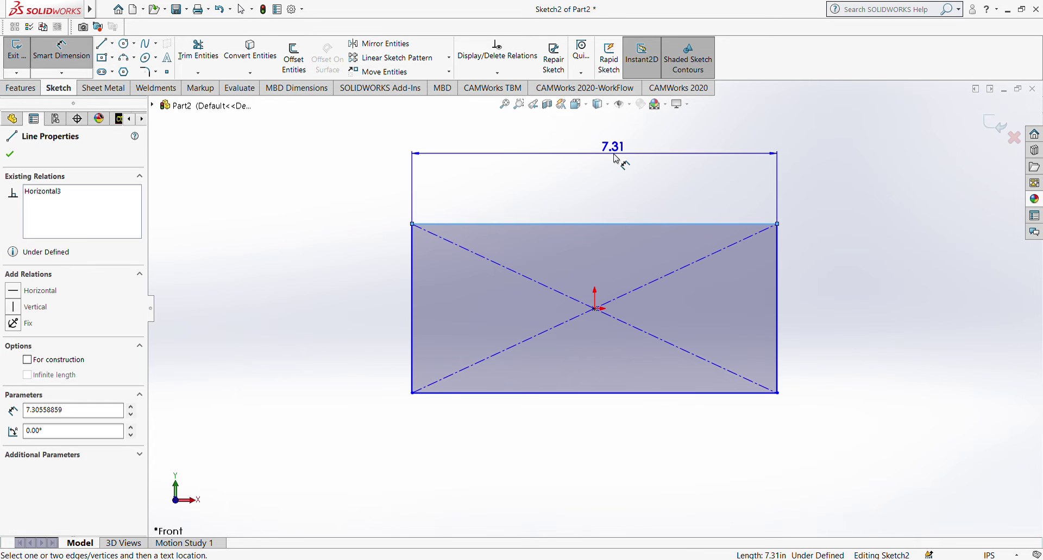
click(615, 157)
text(10)
key(Return)
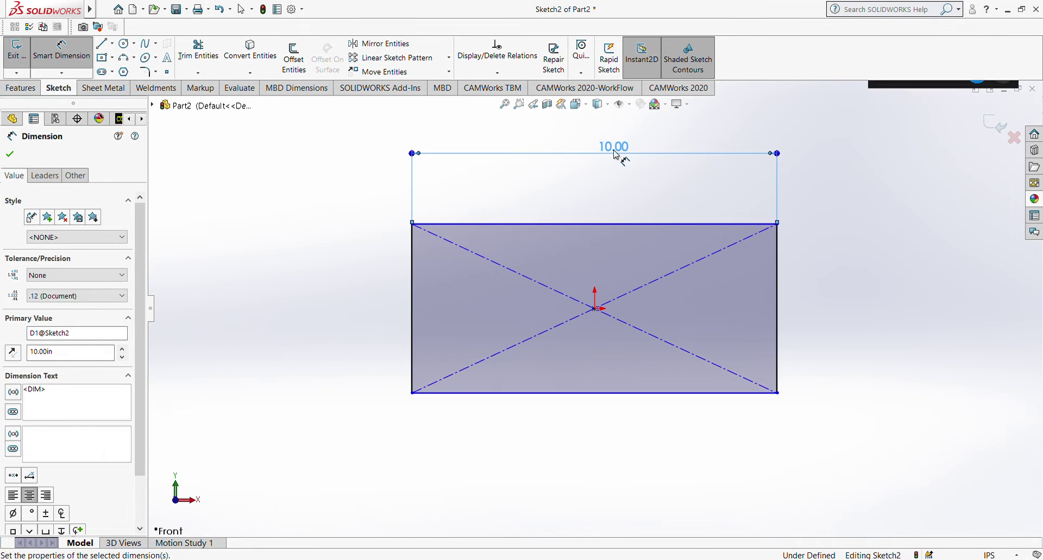
click(416, 286)
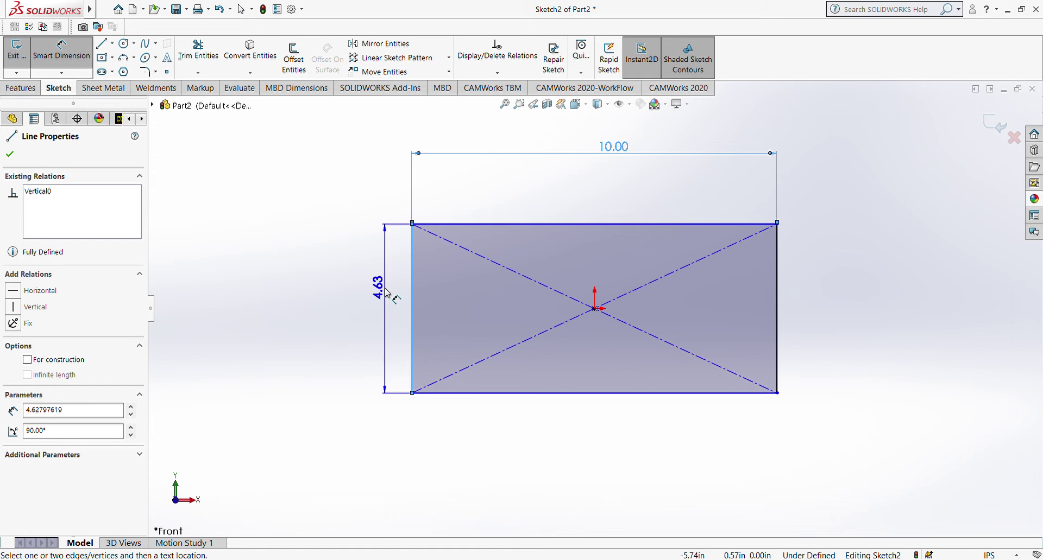
click(389, 294)
text(8)
key(Return)
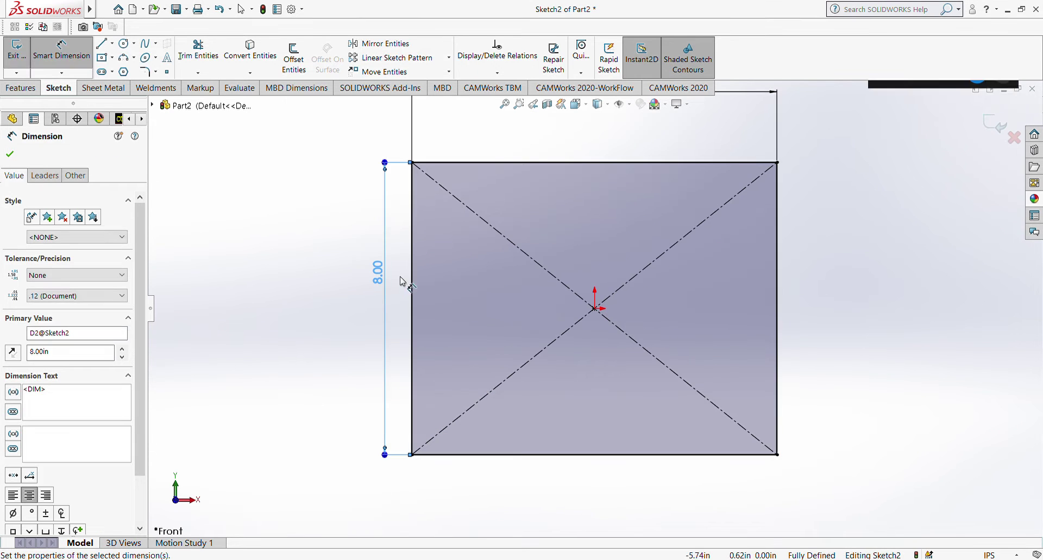
Create a sheet metal Base Flange from the rectangle sketch with a thickness of 1 in
scroll(562, 283, down, 3)
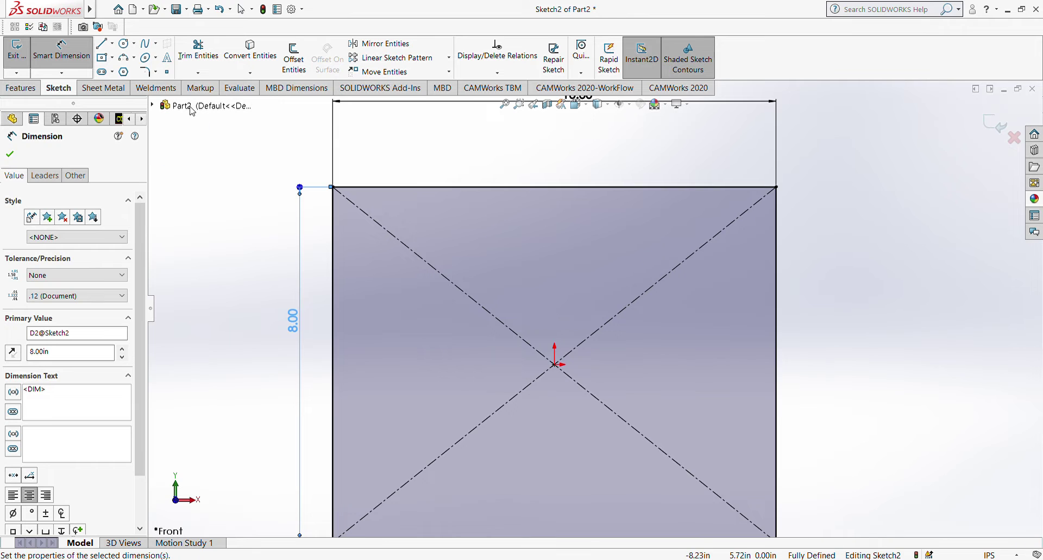
scroll(554, 233, up, 3)
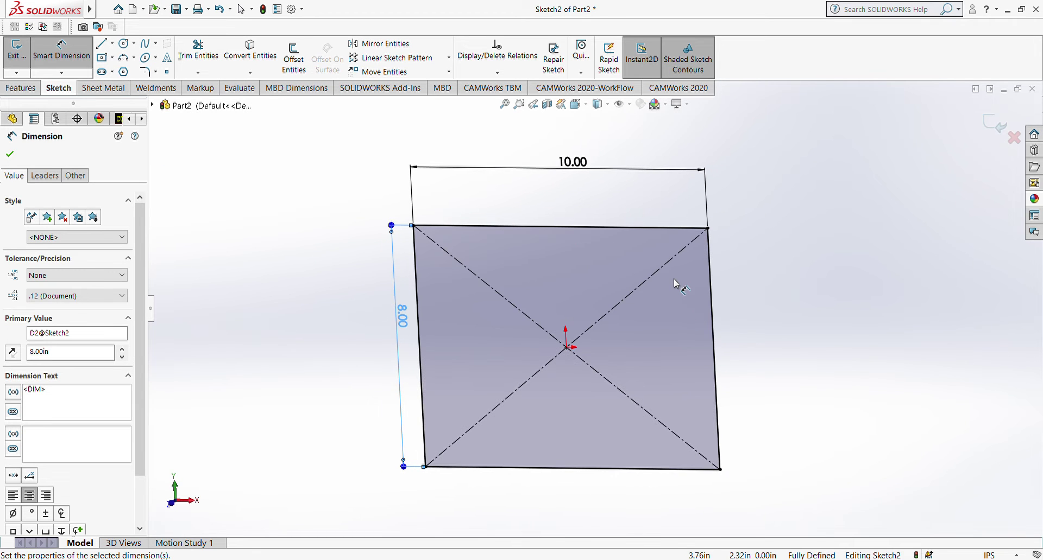
middle_drag(673, 279, 674, 278)
scroll(673, 279, up, 2)
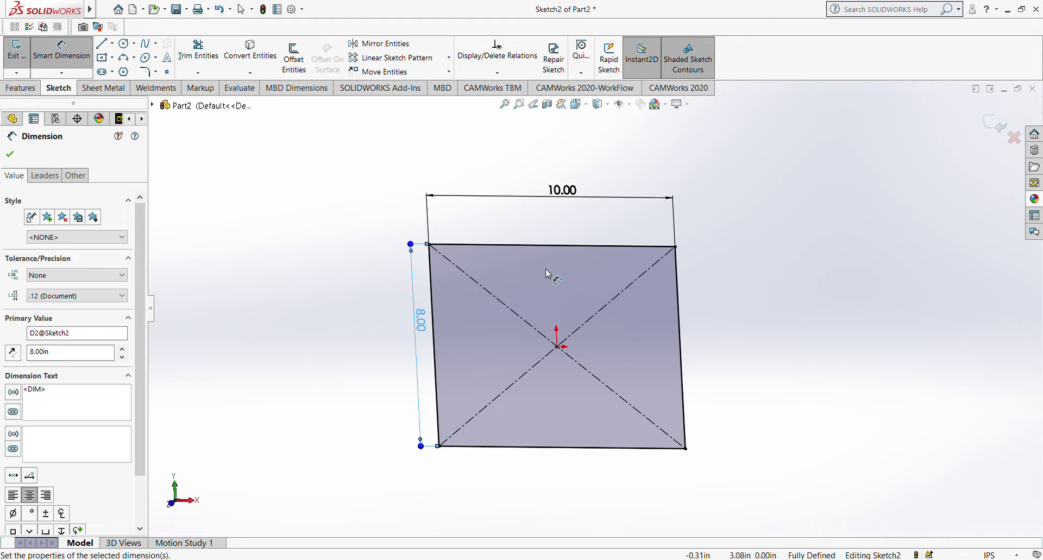
click(122, 90)
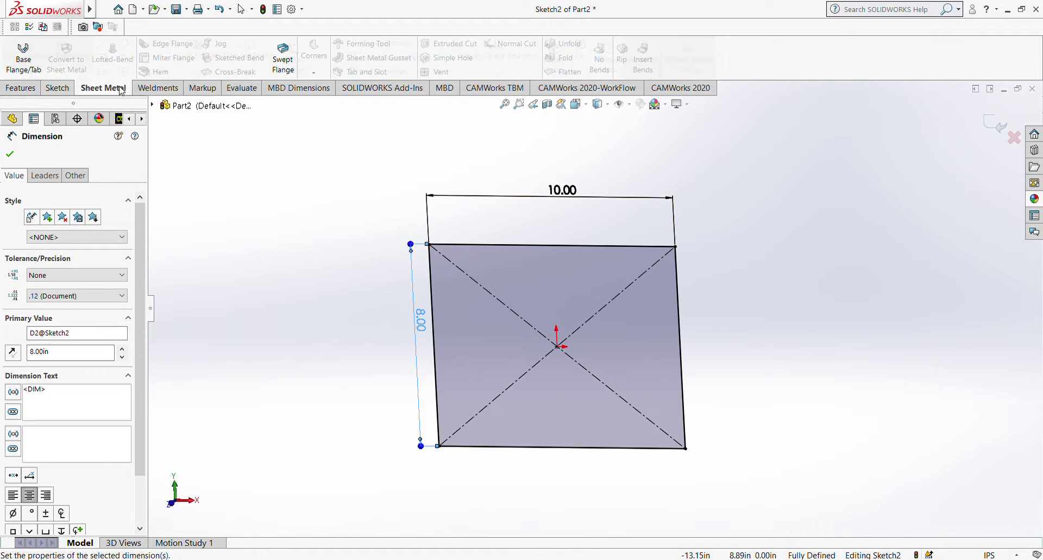
click(24, 59)
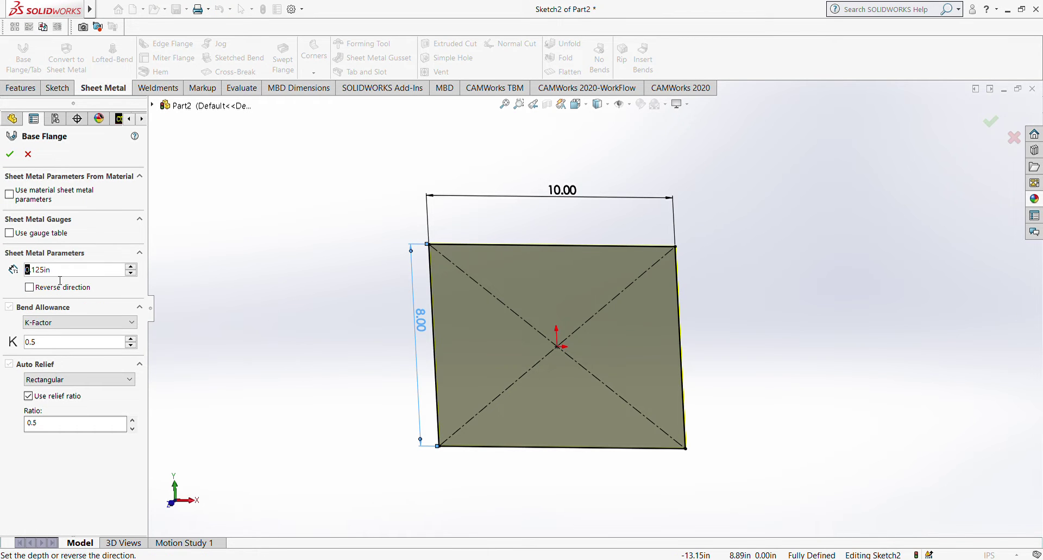
double_click(60, 280)
text(1)
key(Return)
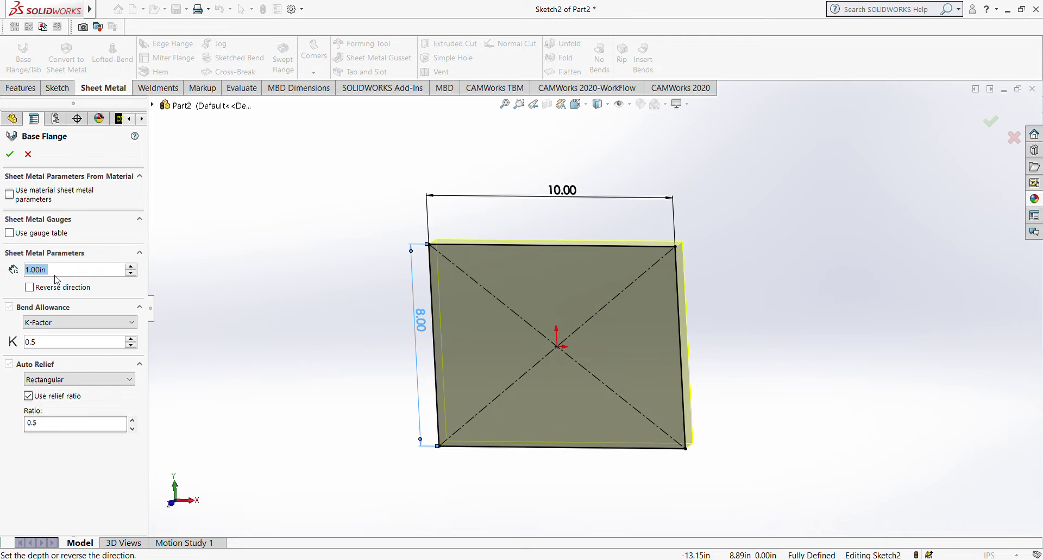
click(9, 155)
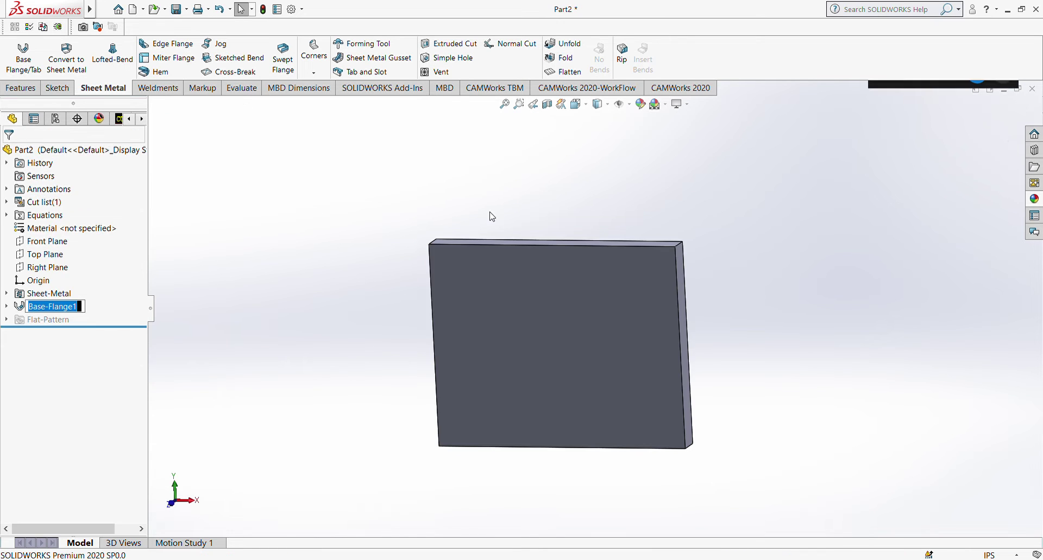
Start a Hole Wizard hole in front view and specify an ANSI Inch Bottoming Tapped Hole, size 3/8-16, with end condition Up To Next
key(ctrl+1)
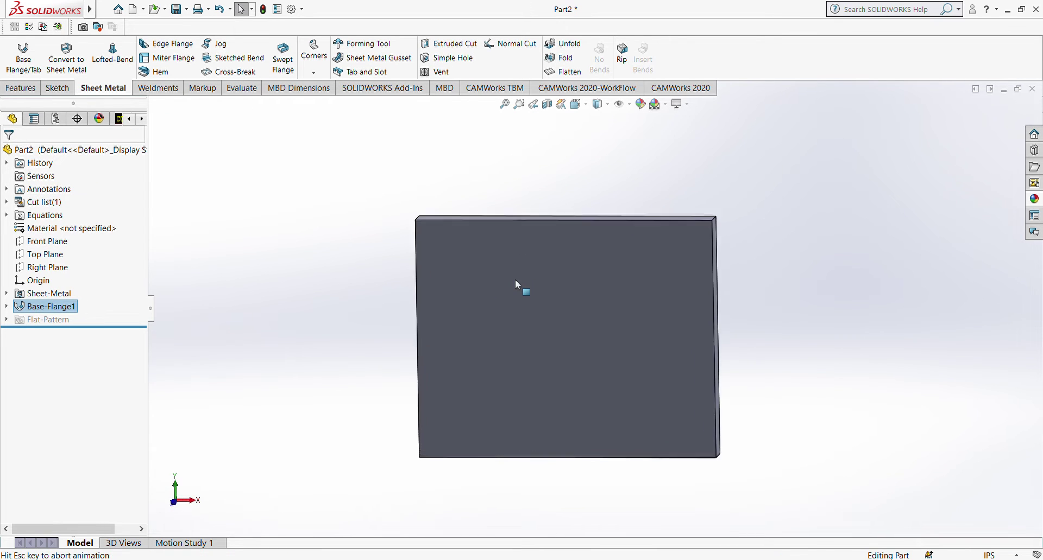
click(22, 88)
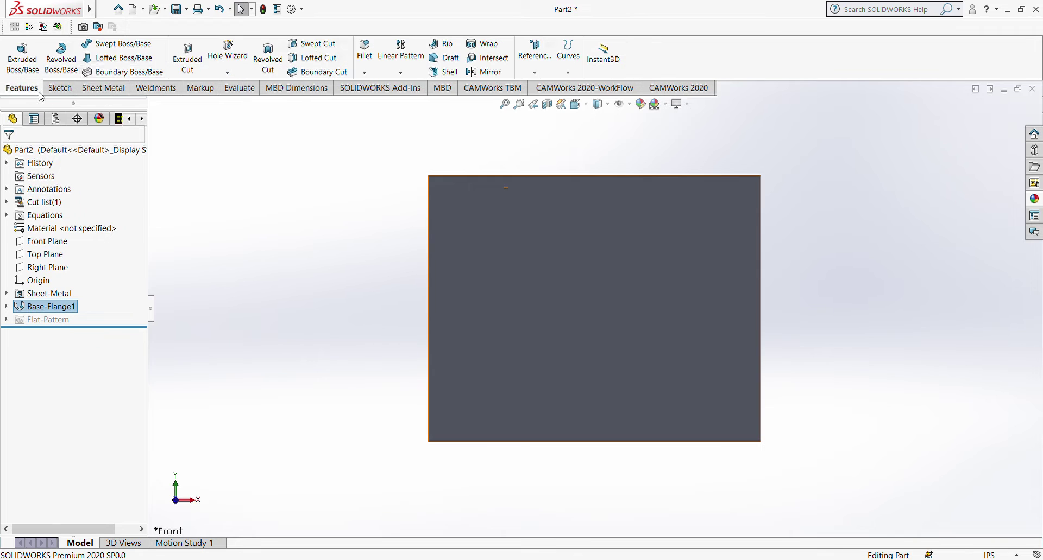
click(228, 52)
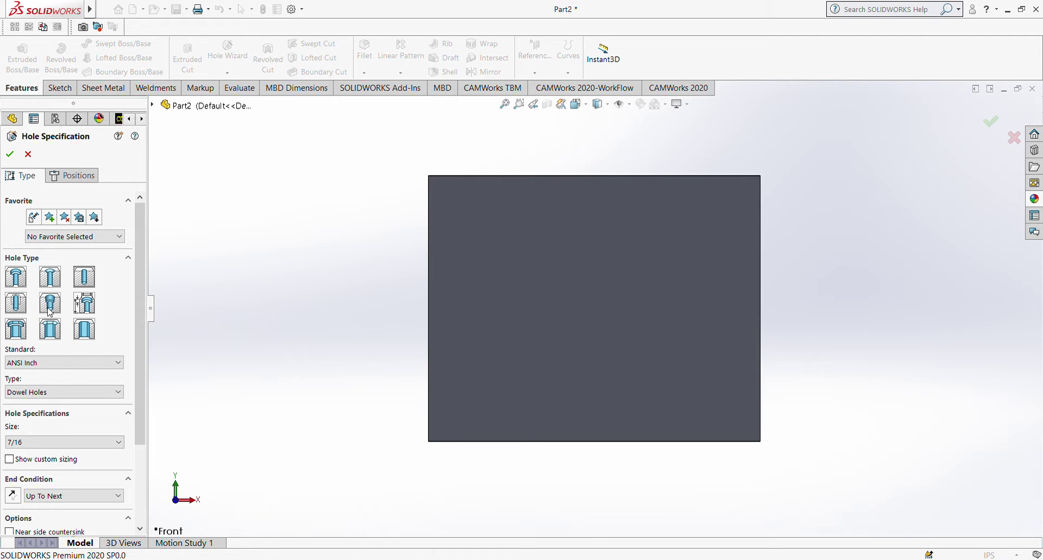
scroll(105, 337, down, 3)
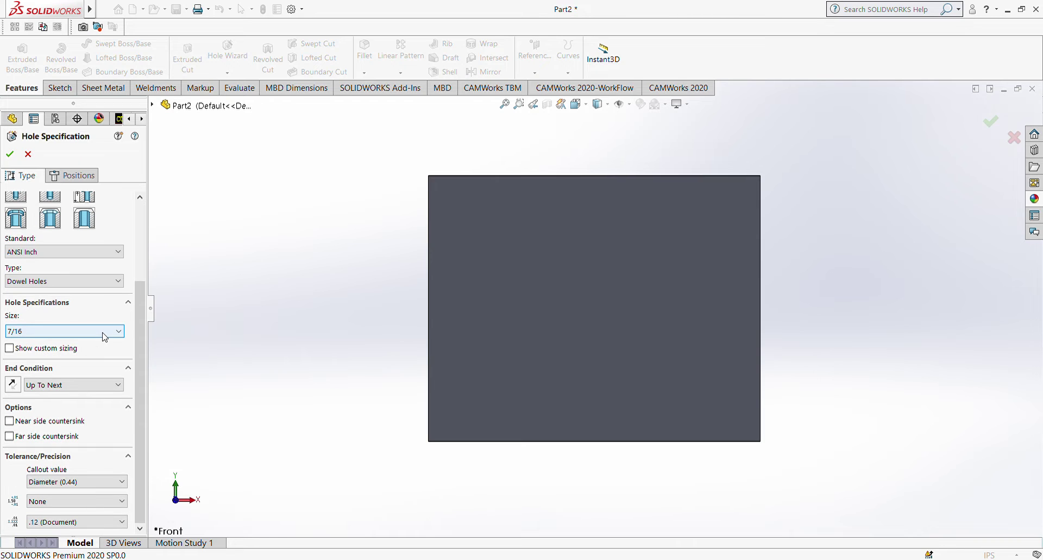
scroll(116, 306, up, 3)
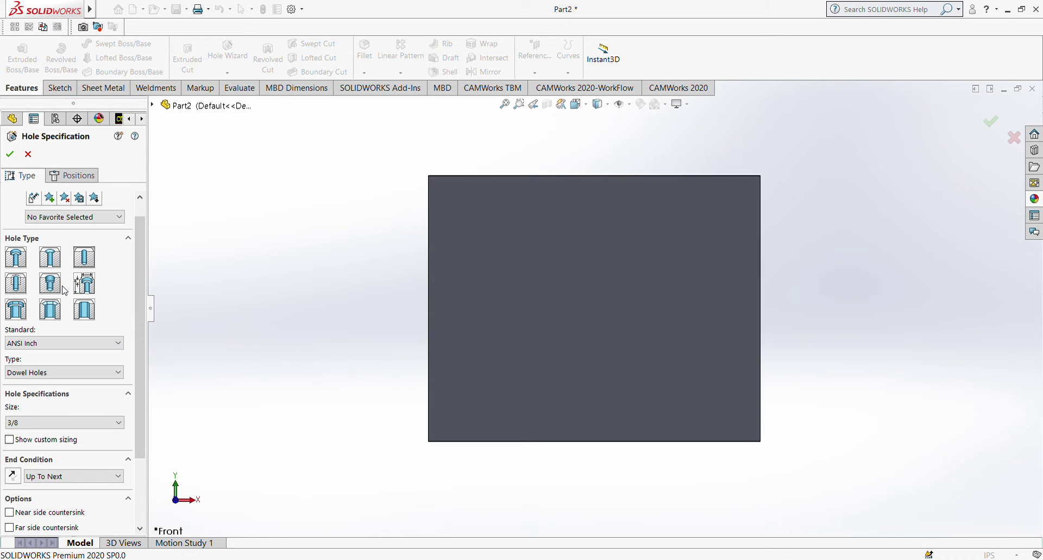
click(14, 289)
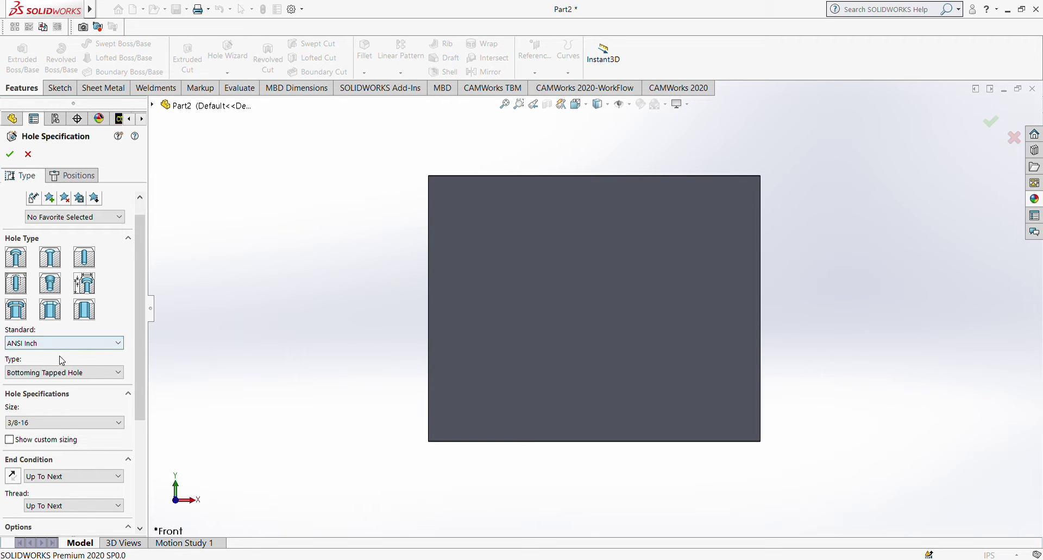
scroll(70, 379, down, 1)
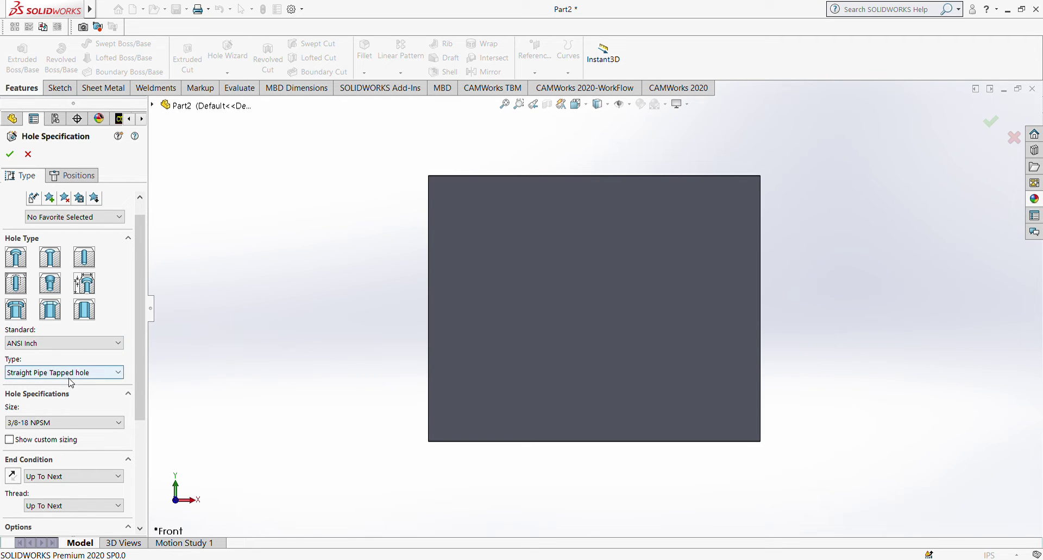
scroll(67, 373, up, 1)
scroll(55, 400, down, 3)
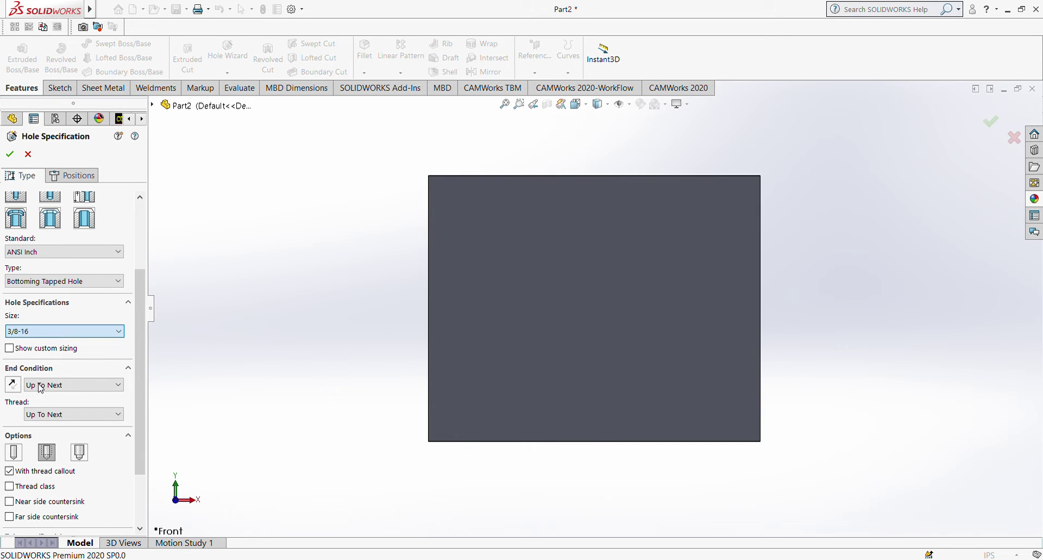
scroll(38, 397, down, 2)
Place four hole positions on the plate's front face in a roughly rectangular layout, one in each quadrant around the origin
click(73, 175)
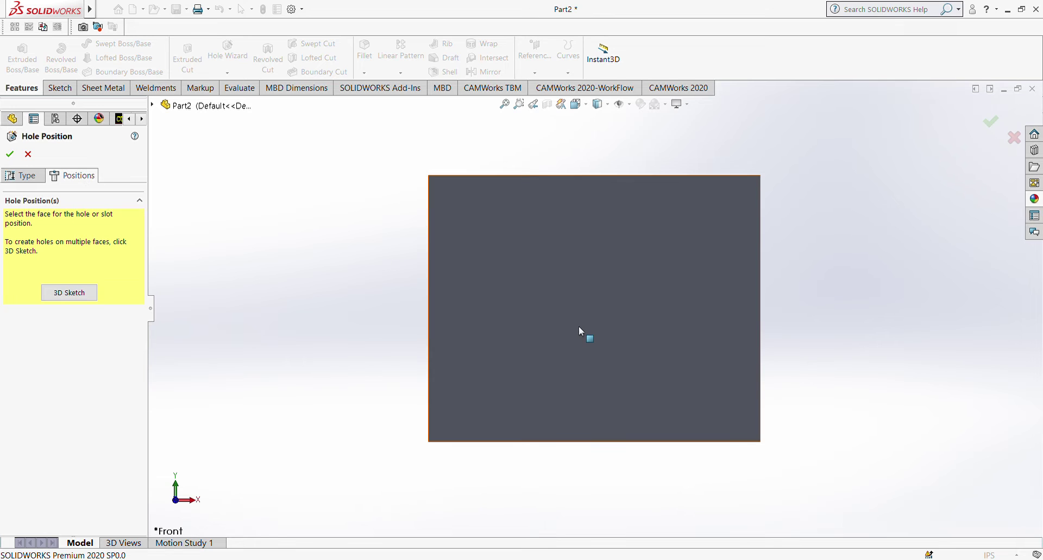
click(618, 288)
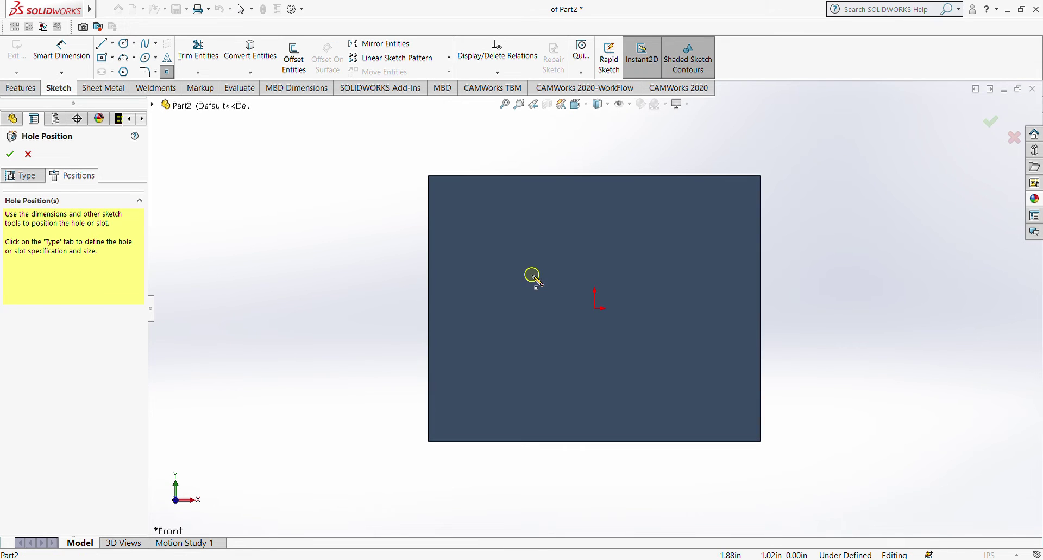
click(510, 251)
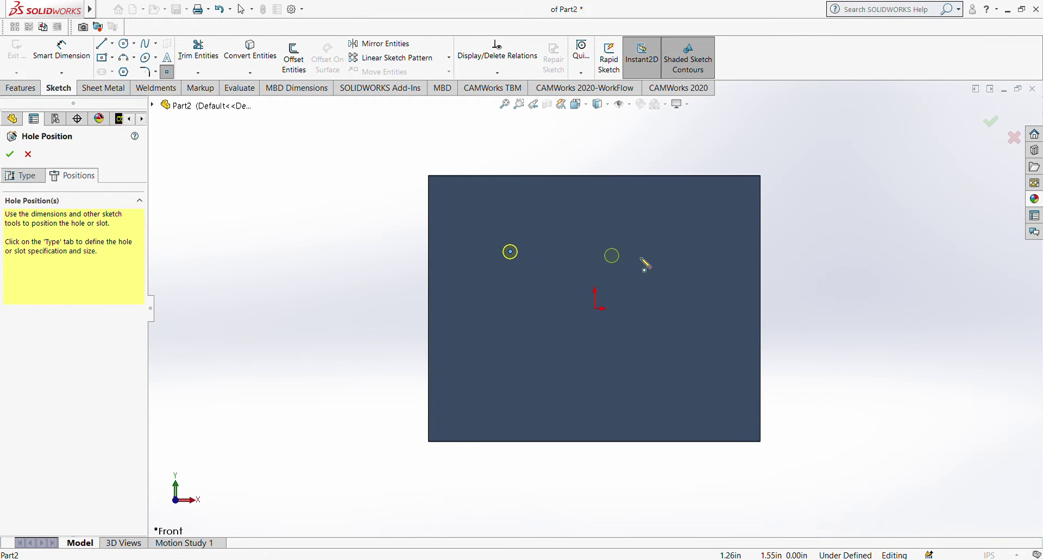
click(677, 252)
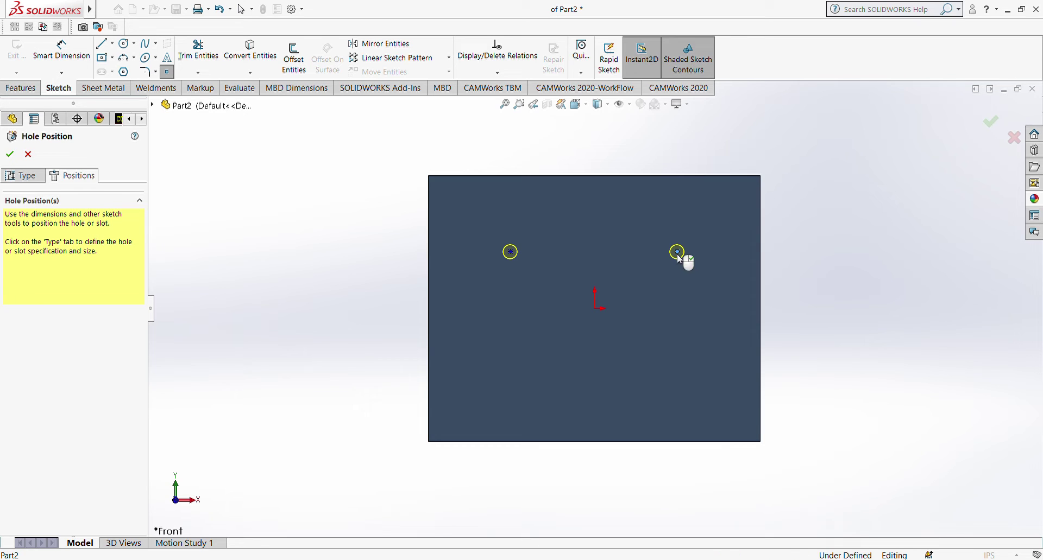
click(677, 386)
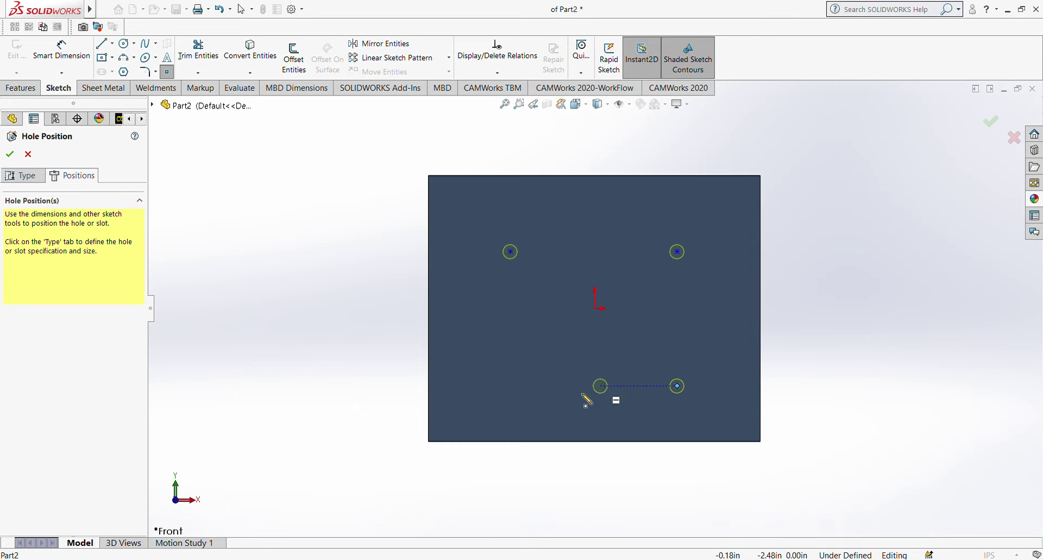
click(504, 386)
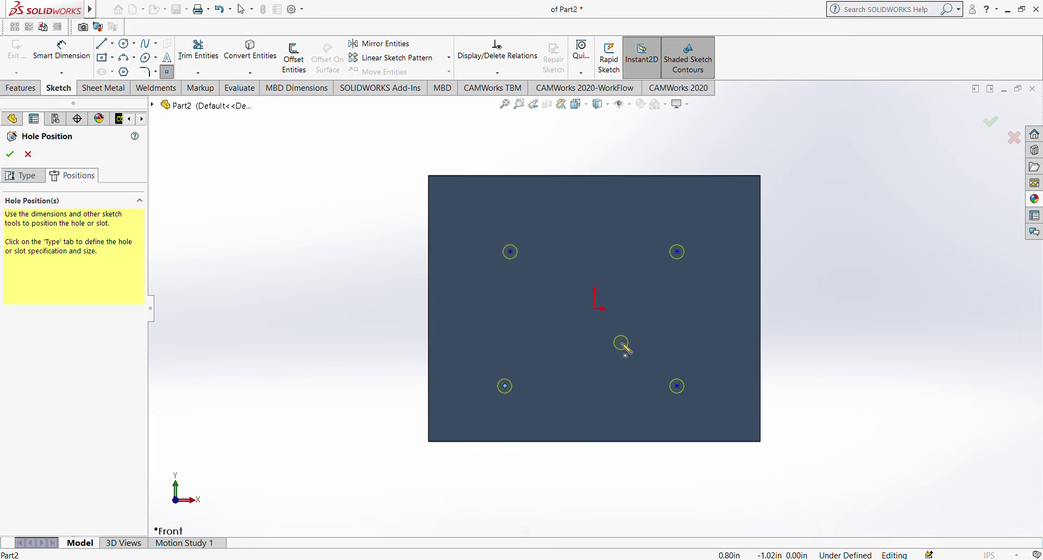
key(Escape)
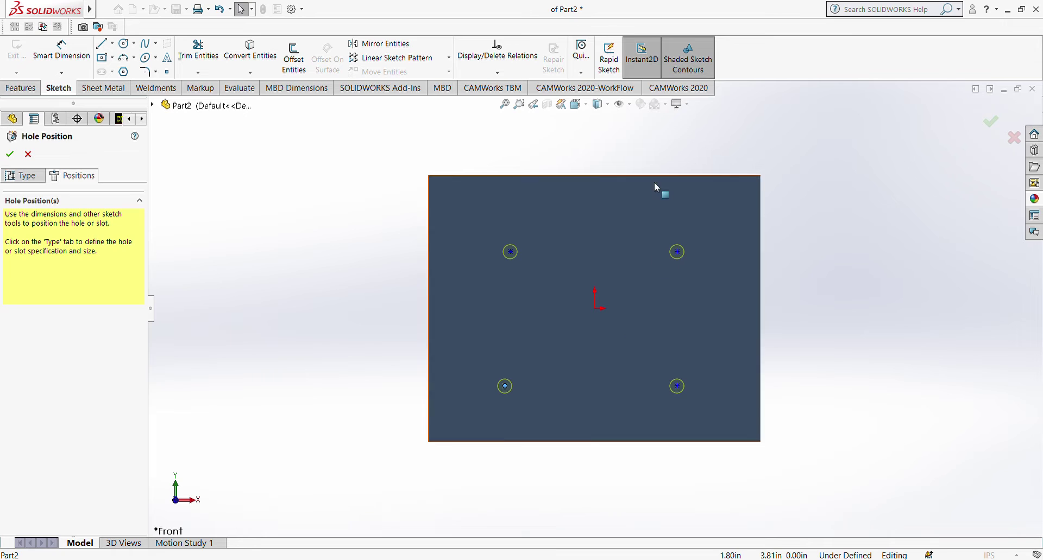
Draw a vertical centerline through the origin from the midpoint of the plate's top edge to its bottom edge
click(112, 45)
click(121, 69)
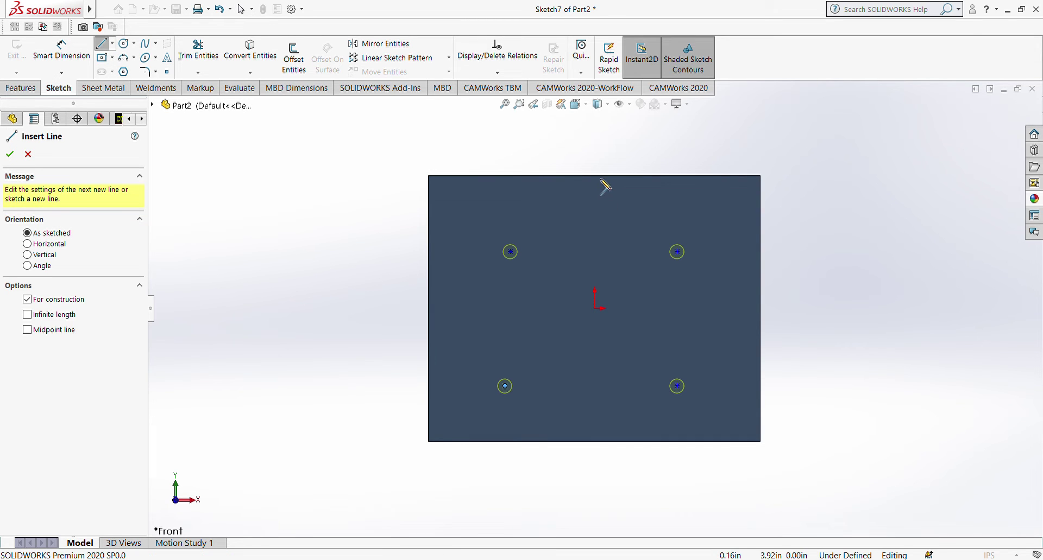
click(594, 176)
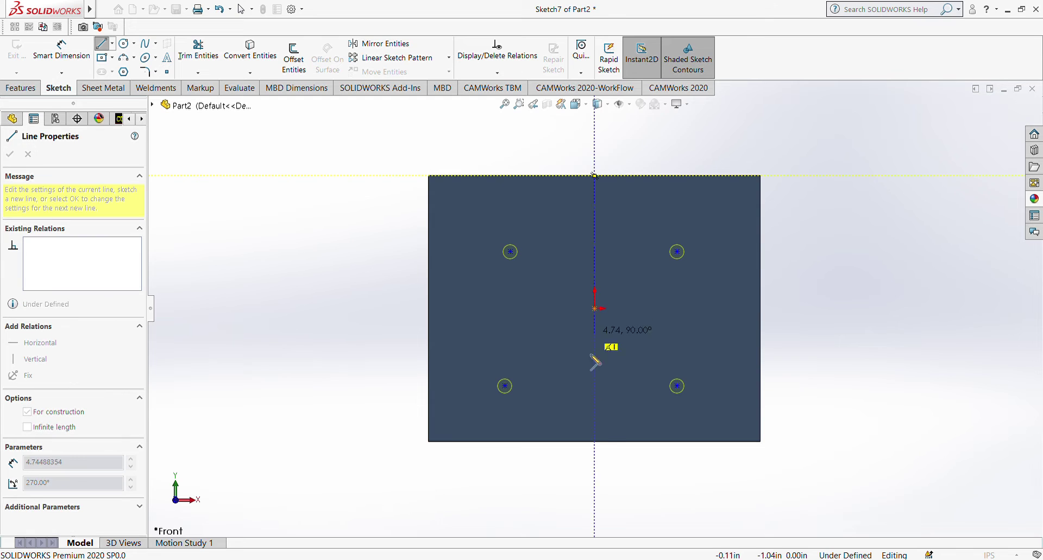
click(594, 441)
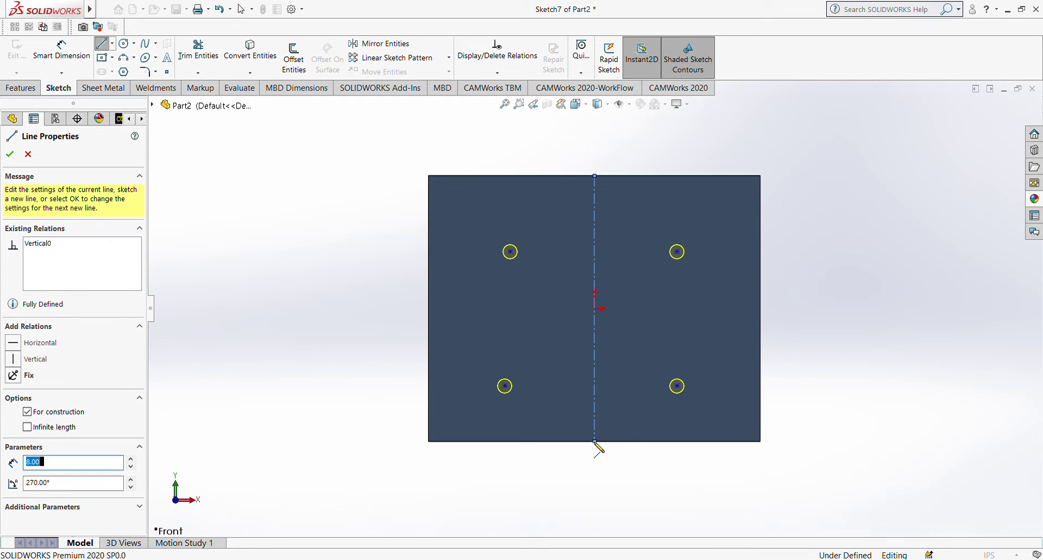
key(Escape)
Draw a horizontal centerline through the origin from the midpoint of the plate's right edge to its left edge
key(Return)
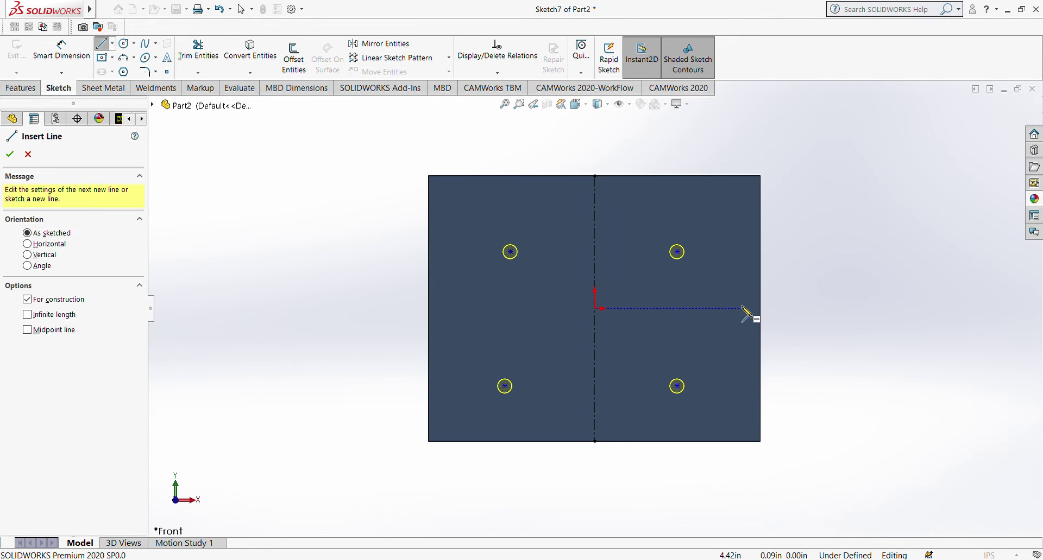
click(760, 309)
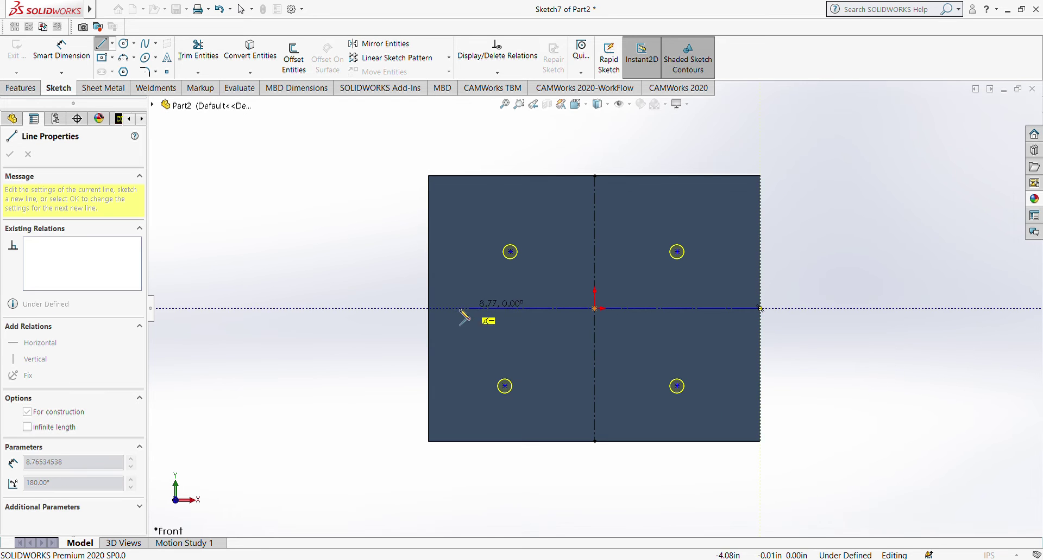
click(428, 309)
key(Escape)
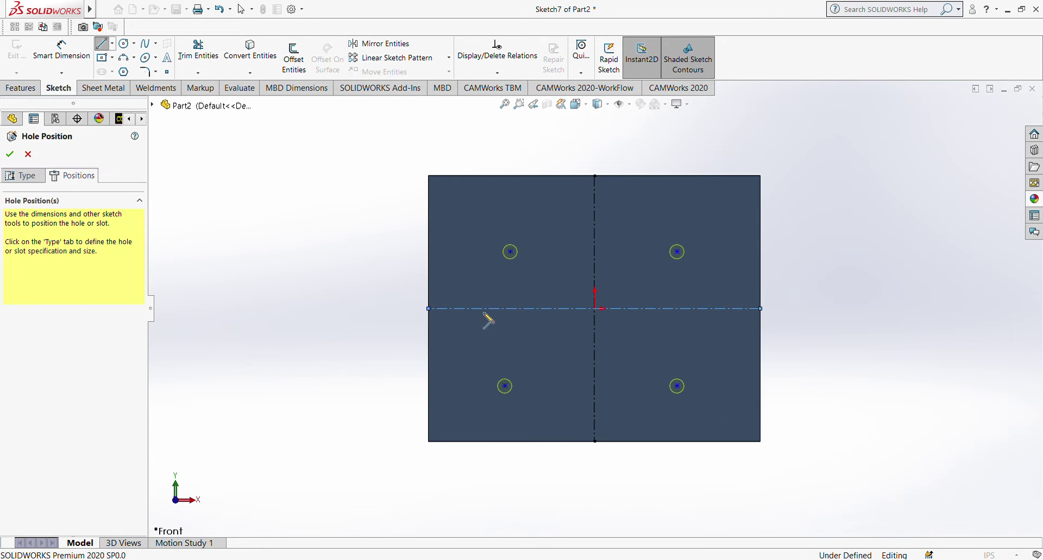
Dimension the upper-left hole point 2 in above the horizontal centerline
click(62, 52)
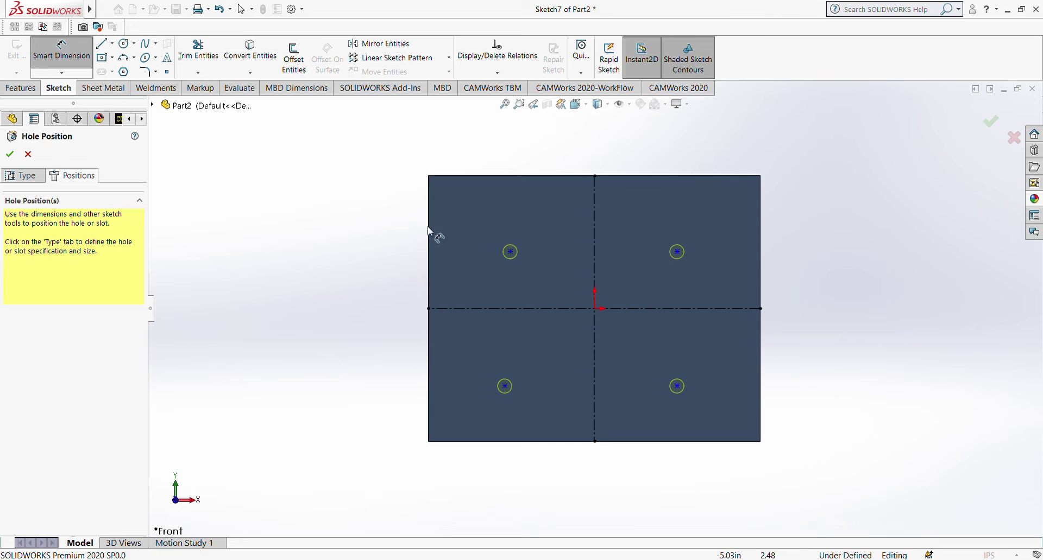
click(496, 309)
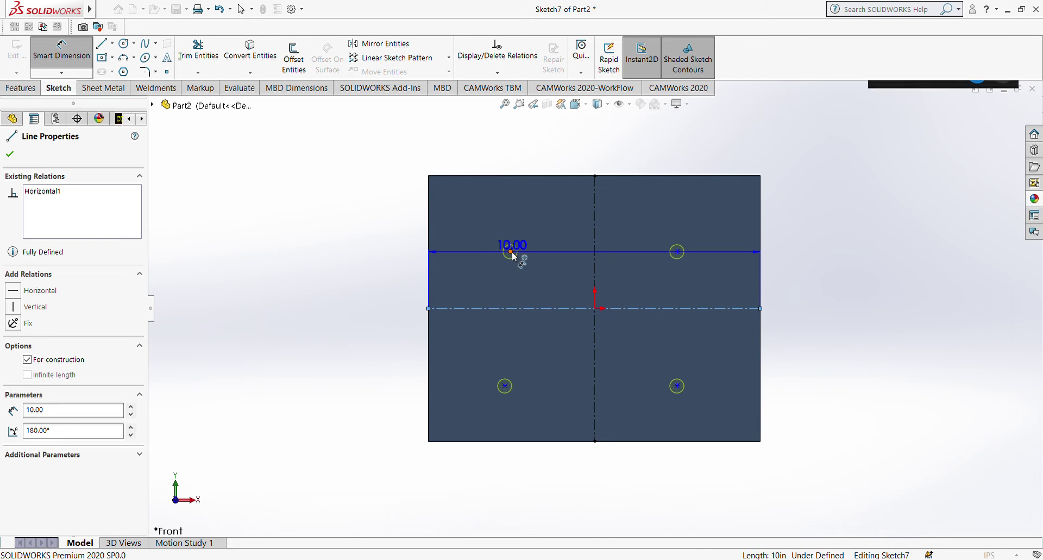
click(511, 252)
click(475, 256)
text(2)
key(Return)
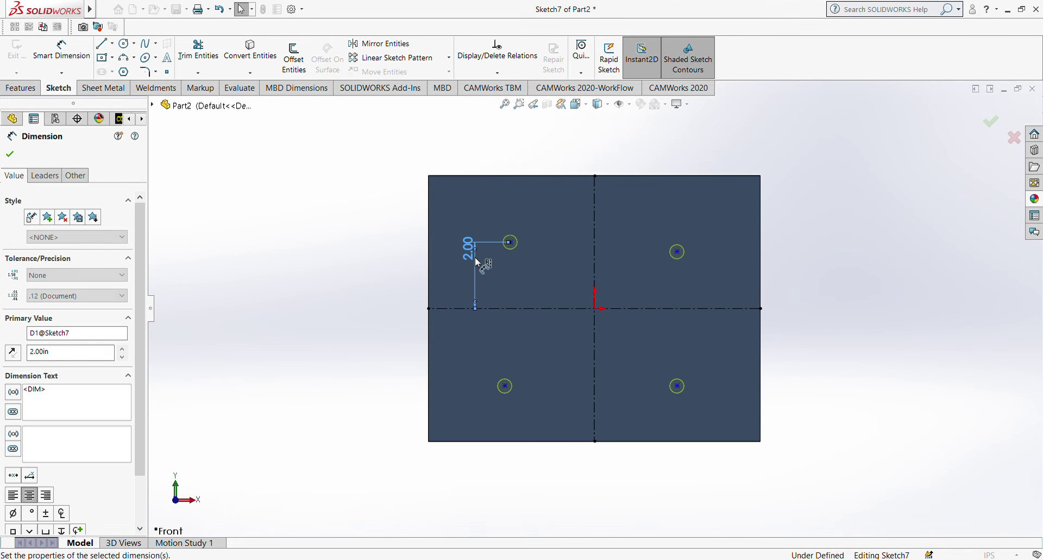
Dimension the vertical spacing between the two left hole points as 4 in
click(510, 244)
click(505, 386)
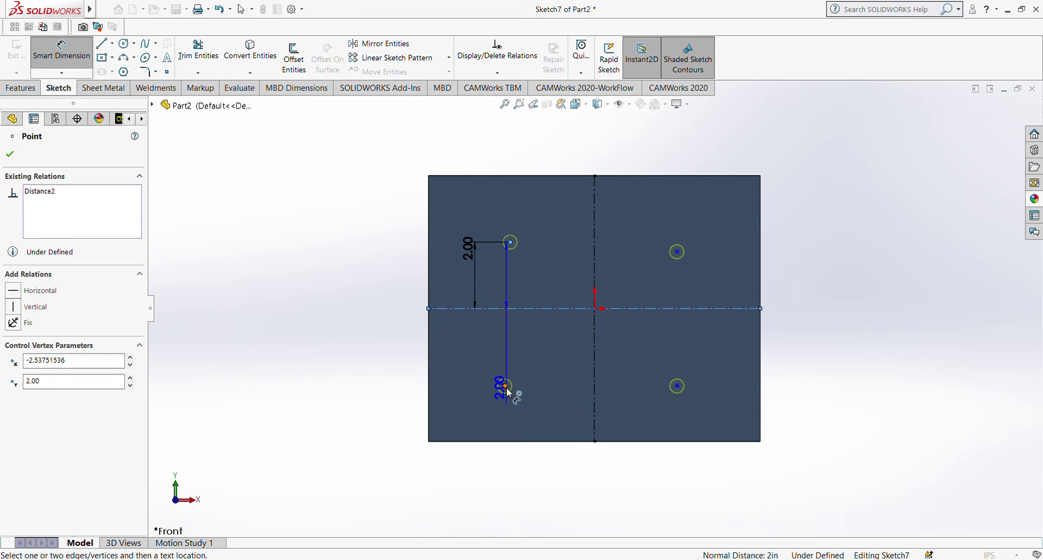
click(418, 337)
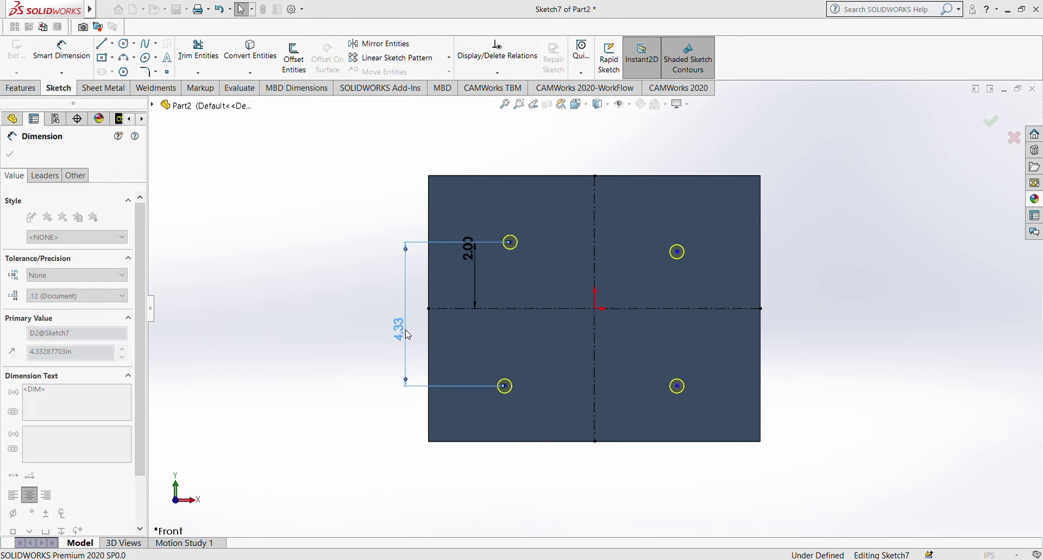
text(4)
key(Return)
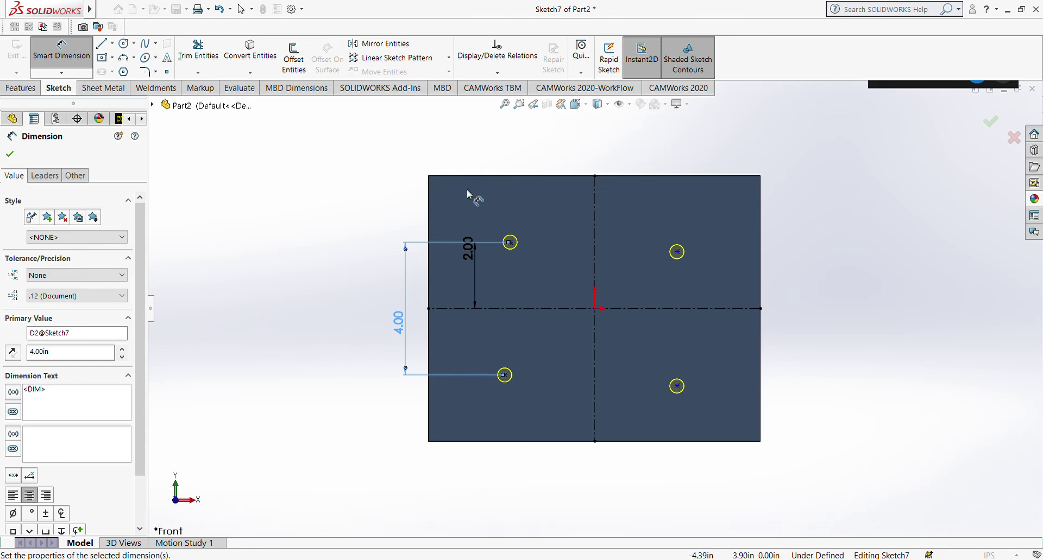
Dimension the upper-left hole point 2.00 in from the vertical centerline
click(511, 244)
click(597, 241)
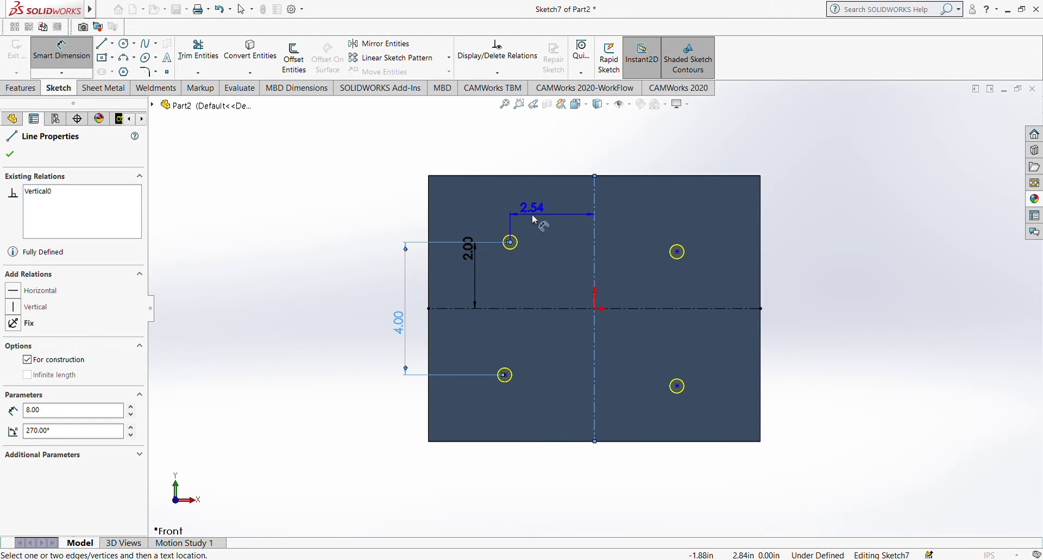
click(538, 215)
text(2.00in)
key(Return)
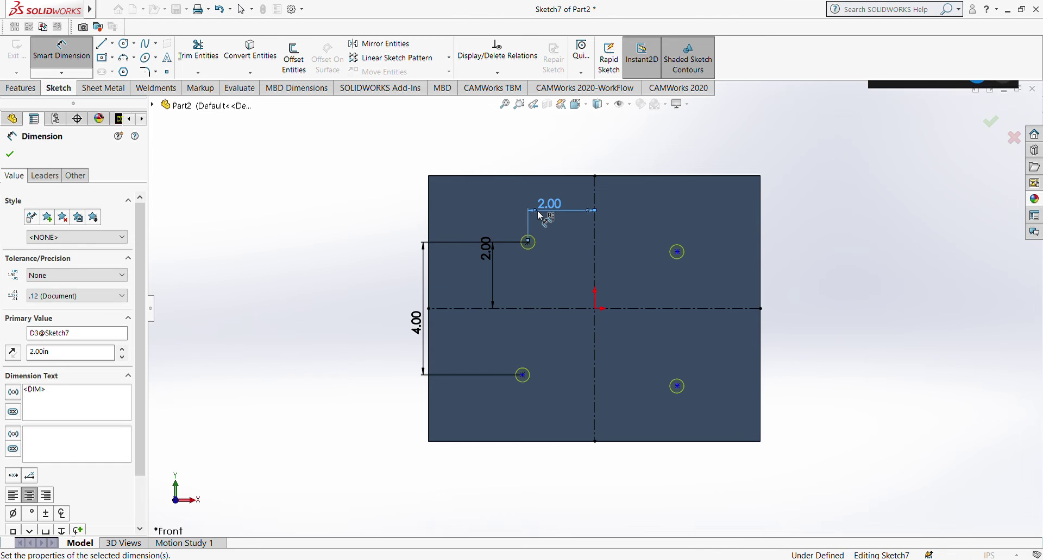
Dimension the horizontal spacing between the two upper hole points as 4 in, and end dimensioning
click(528, 242)
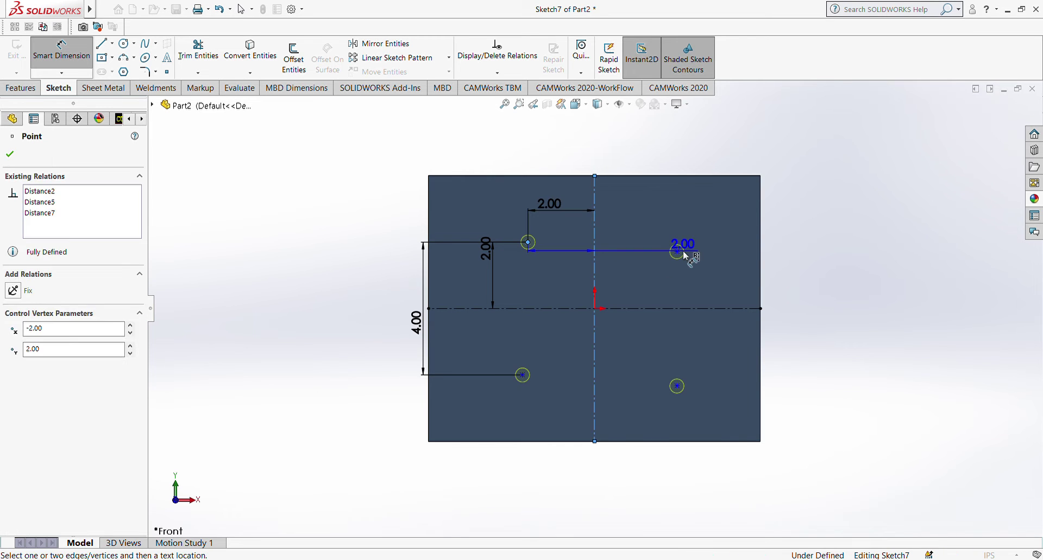
click(677, 252)
click(659, 158)
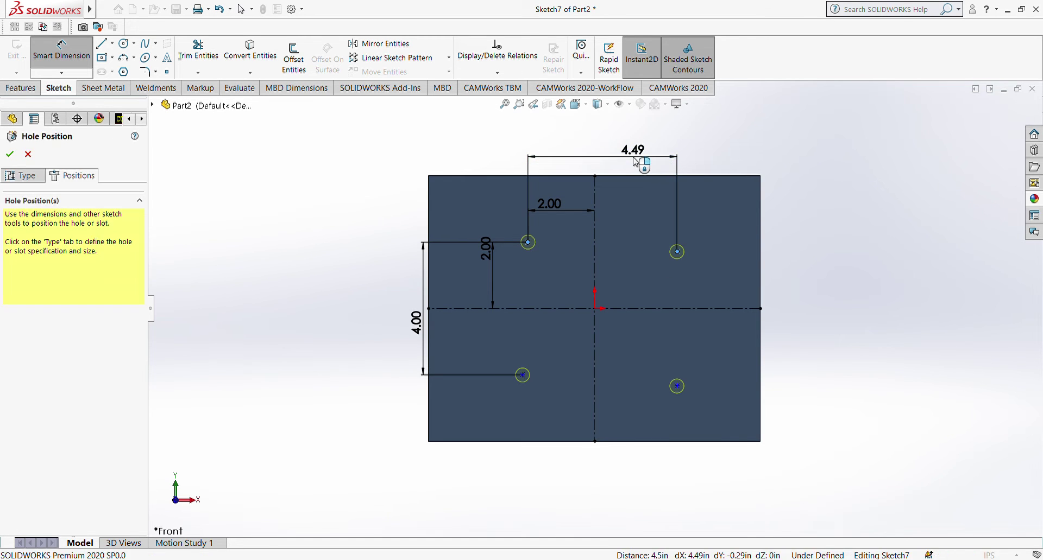
text(4)
key(Return)
key(Escape)
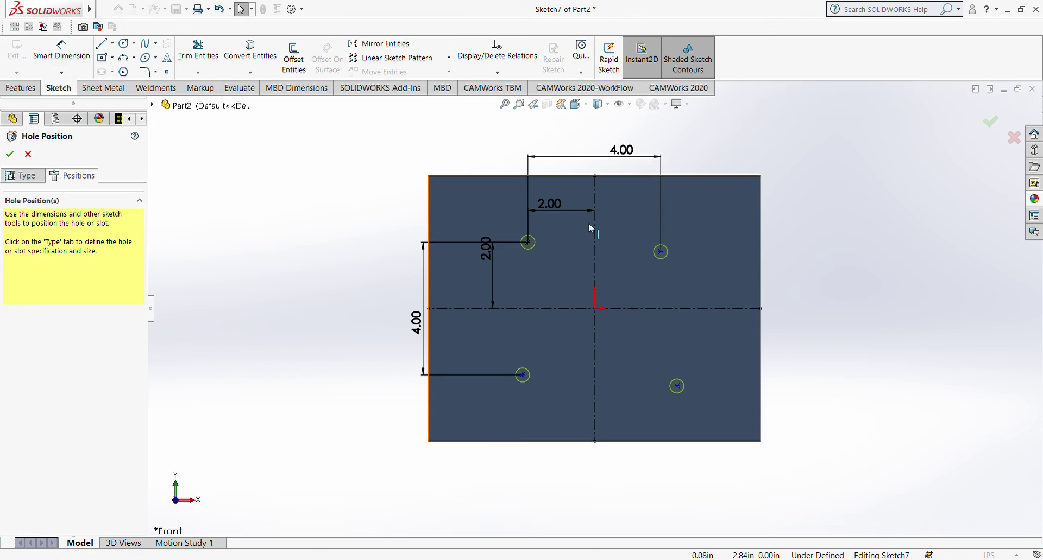
Add a Horizontal relation between the two upper hole points
click(529, 244)
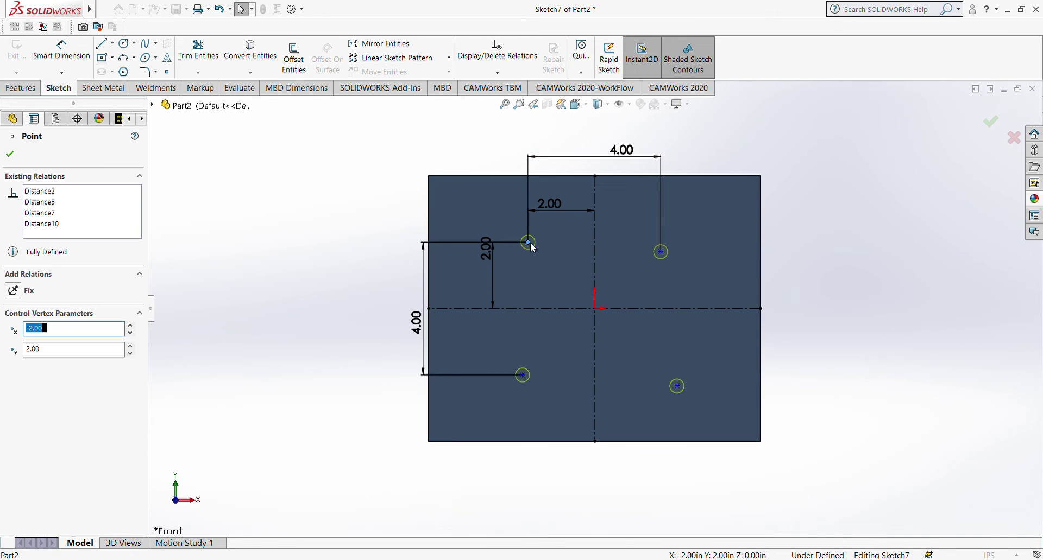
ctrl+click(662, 253)
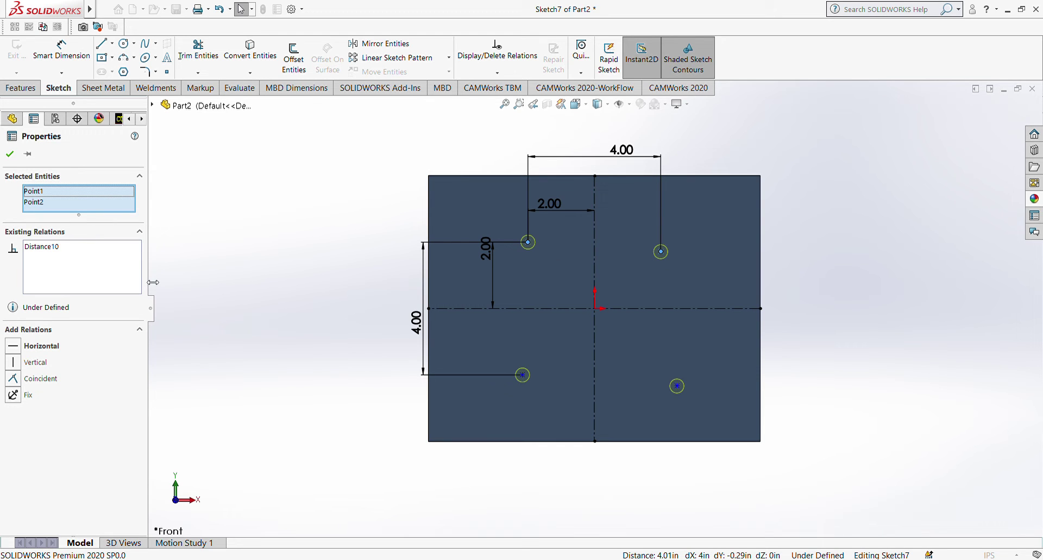
click(41, 346)
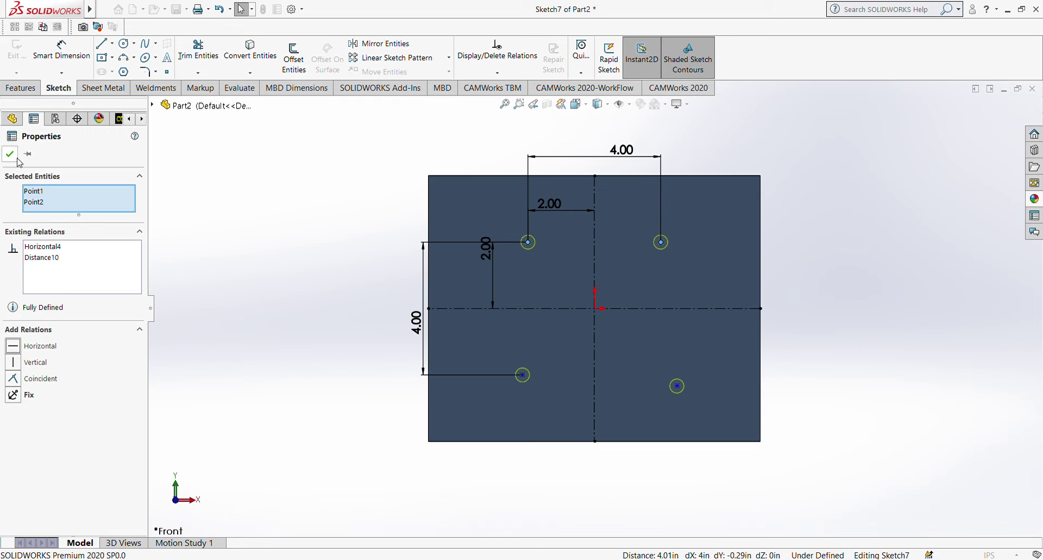
click(247, 185)
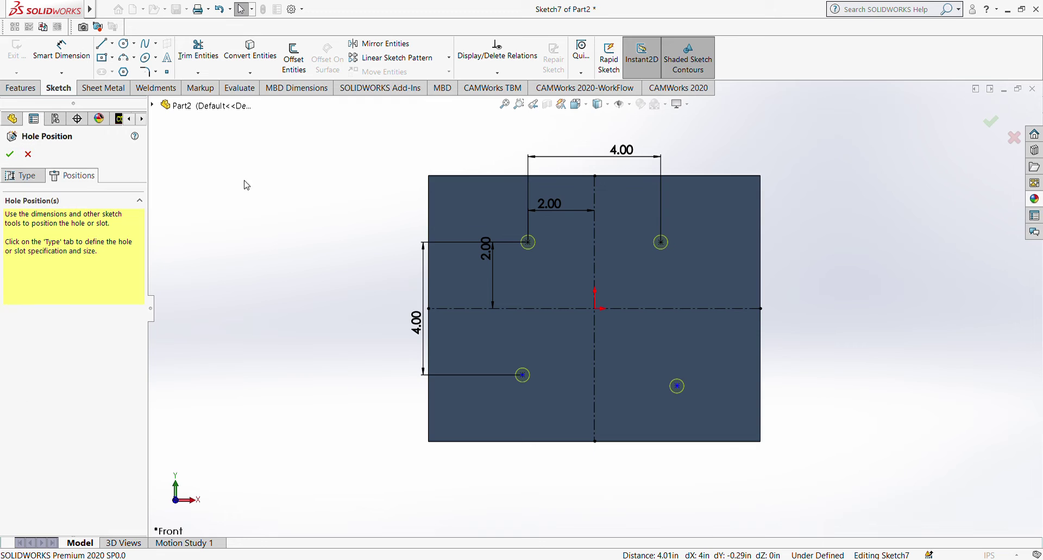
Add a Vertical relation between the two left hole points
click(529, 243)
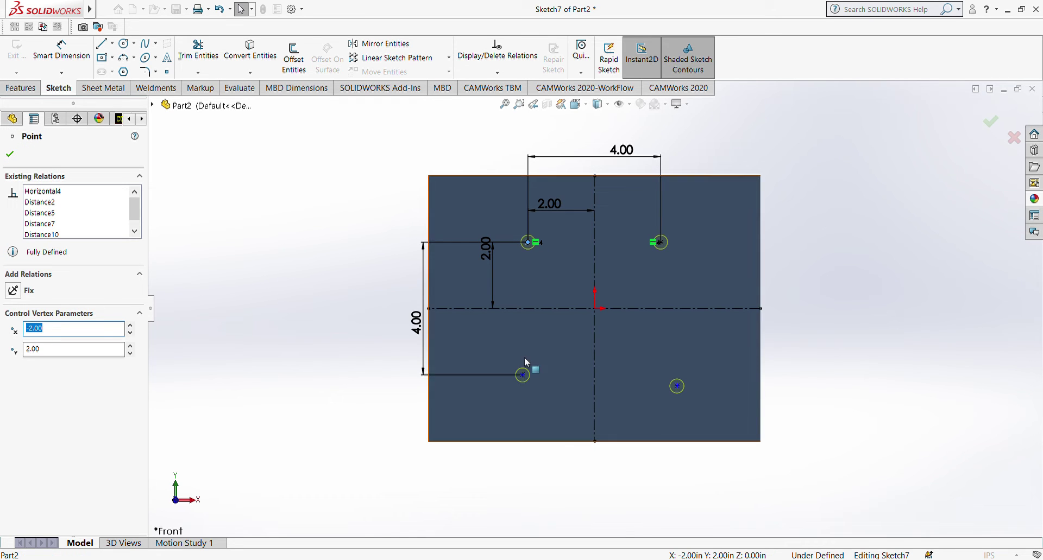
ctrl+click(522, 375)
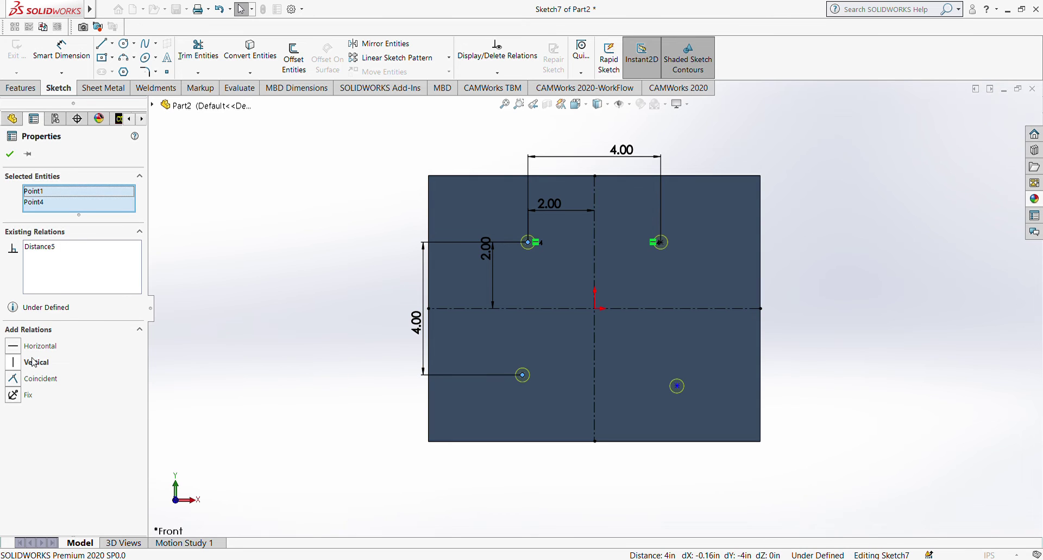
click(34, 362)
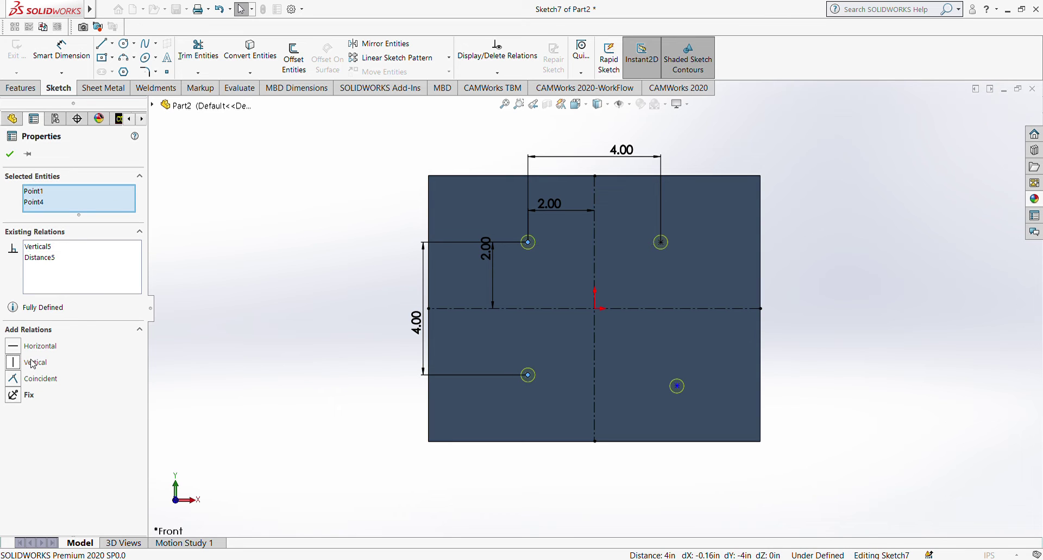
click(11, 158)
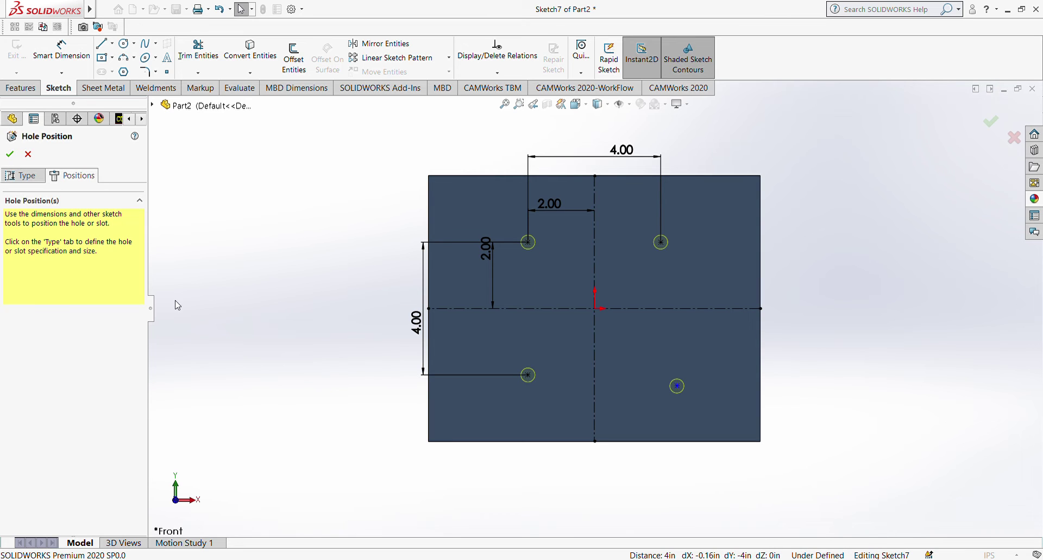
Add a Horizontal relation between the two lower hole points
click(677, 388)
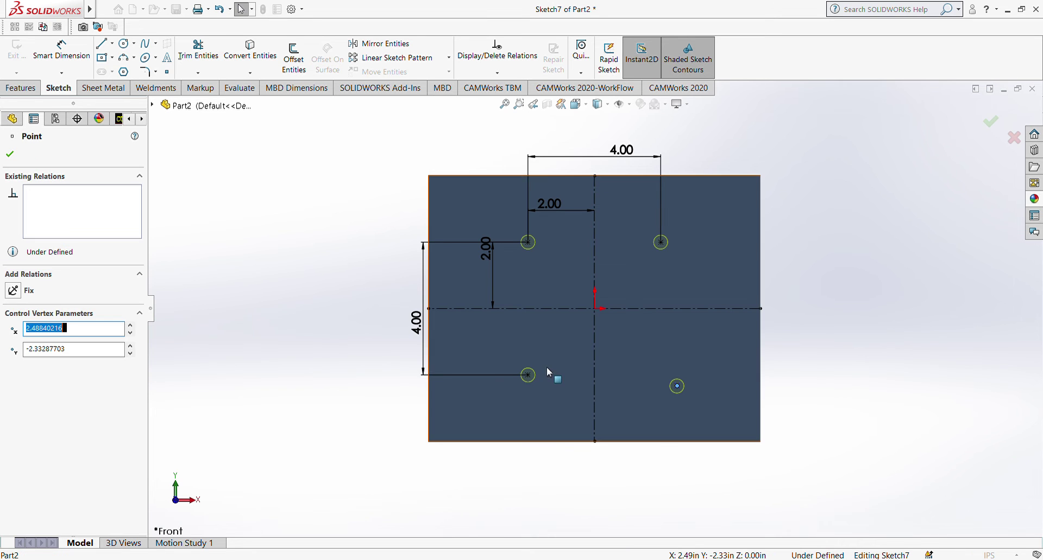
ctrl+click(529, 377)
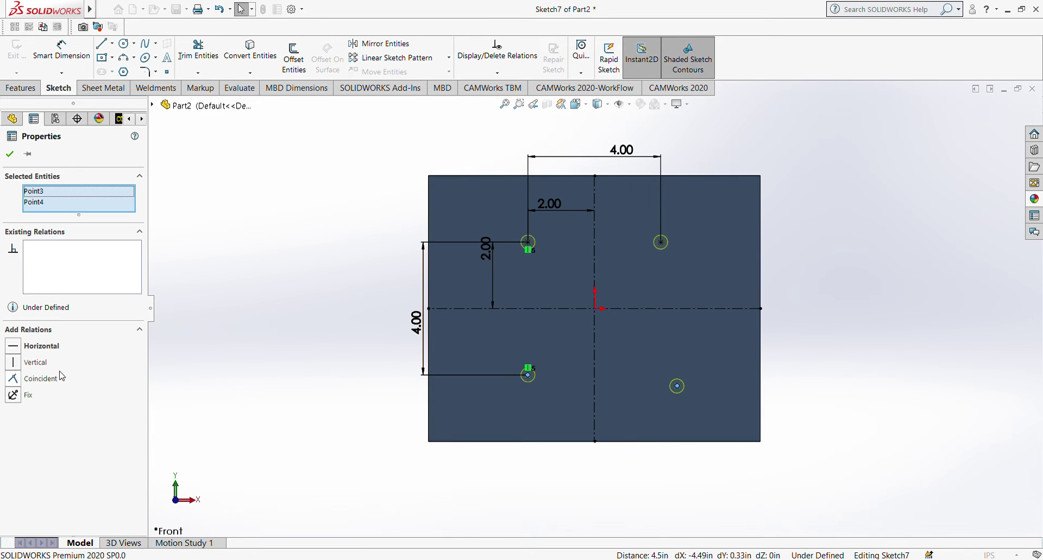
click(49, 349)
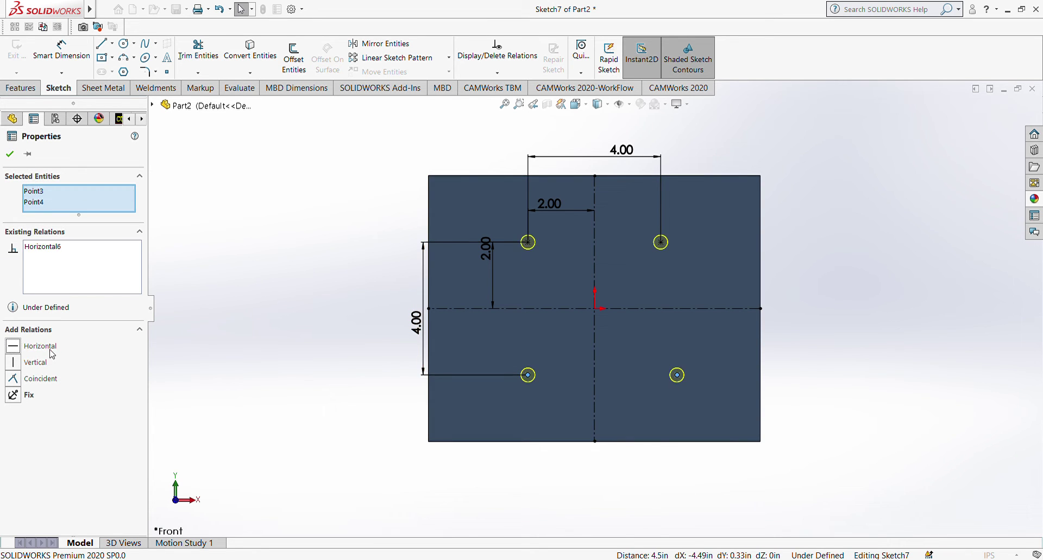
click(10, 154)
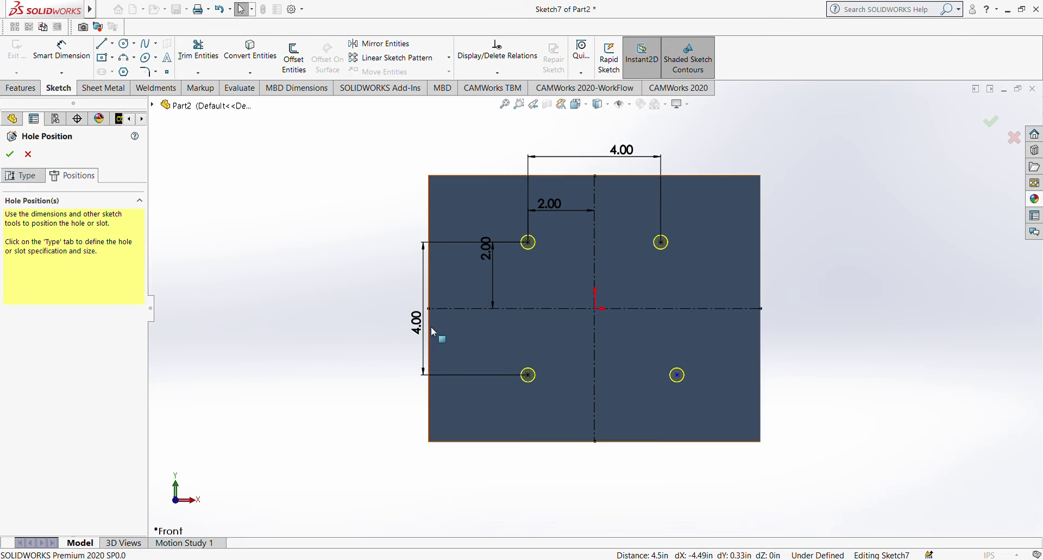
Add a Vertical relation between the two right hole points
click(660, 242)
ctrl+click(676, 376)
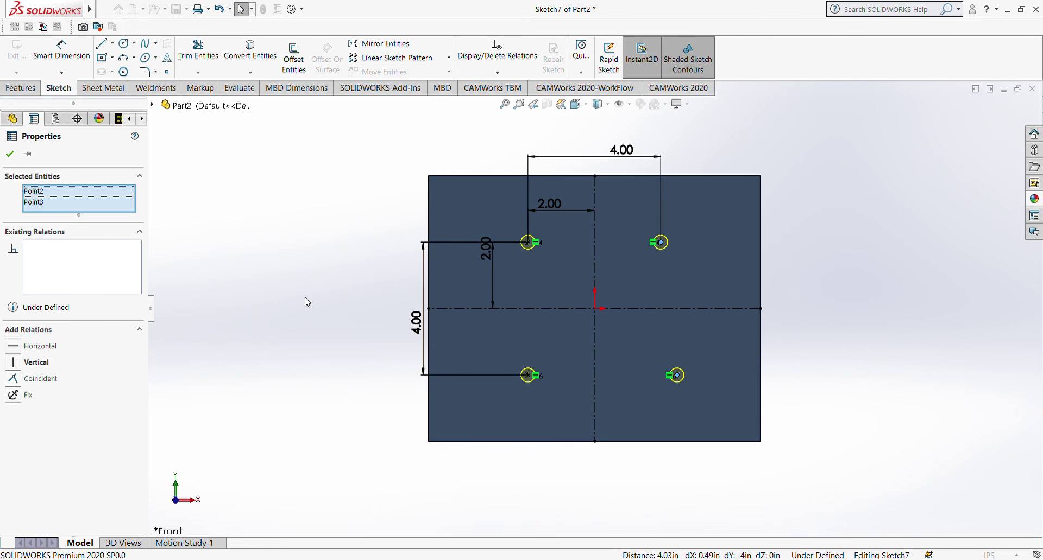
click(35, 362)
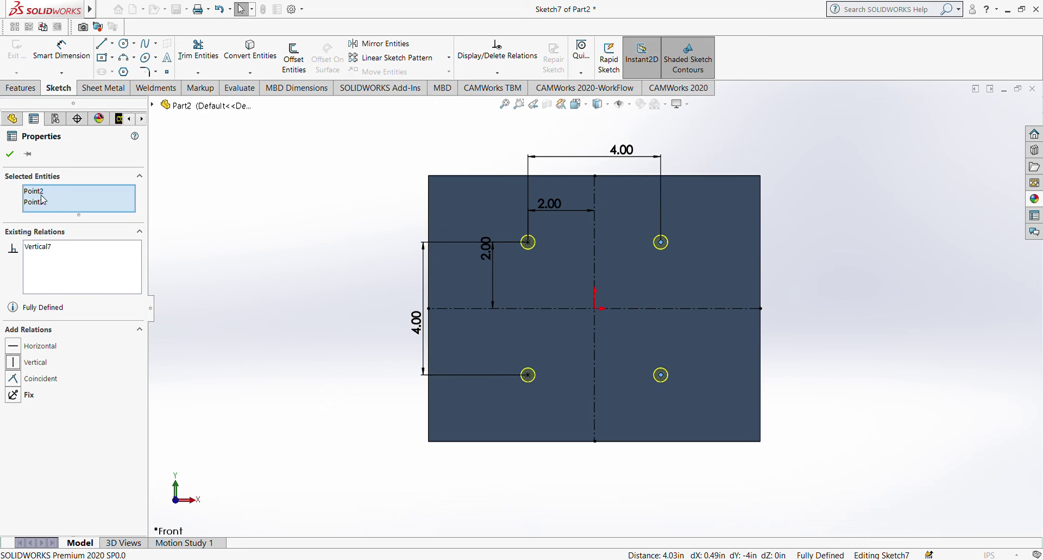
click(9, 154)
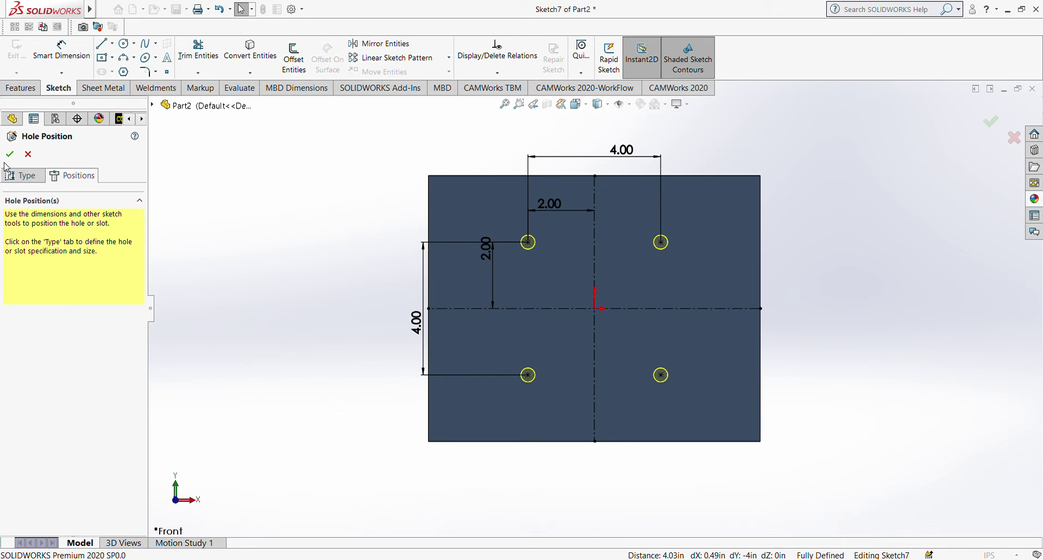
Accept the hole positions to create the four tapped holes in the plate
click(10, 154)
scroll(532, 289, down, 3)
middle_drag(540, 290, 637, 294)
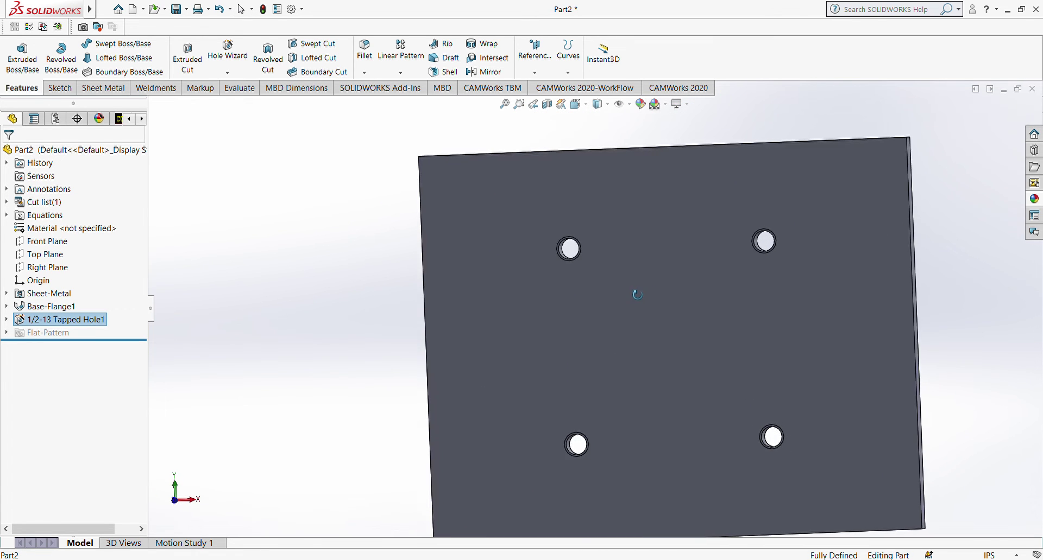
Reopen the tapped holes' position sketch and set the horizontal spacing between the upper holes to 6 in
scroll(637, 294, up, 3)
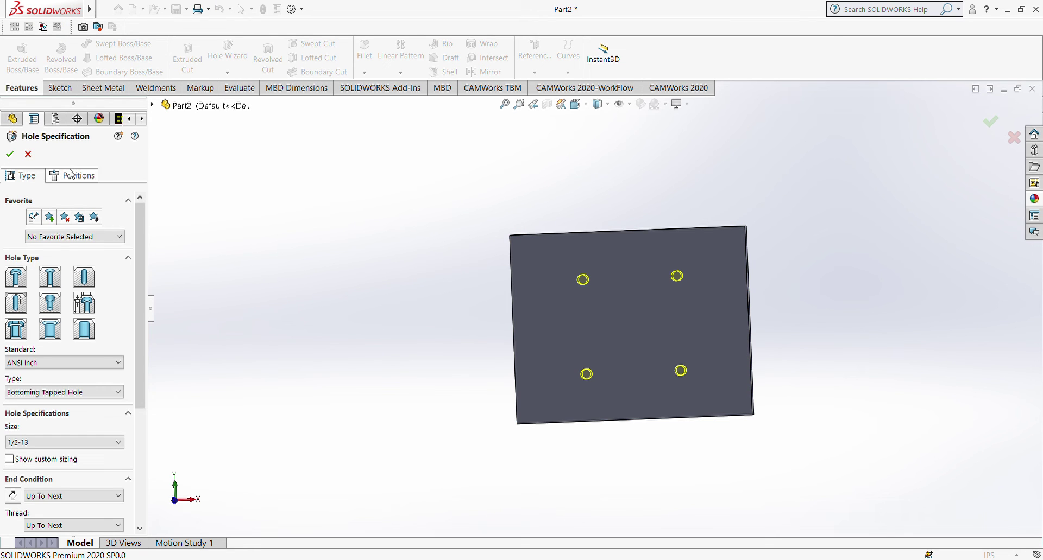
click(71, 175)
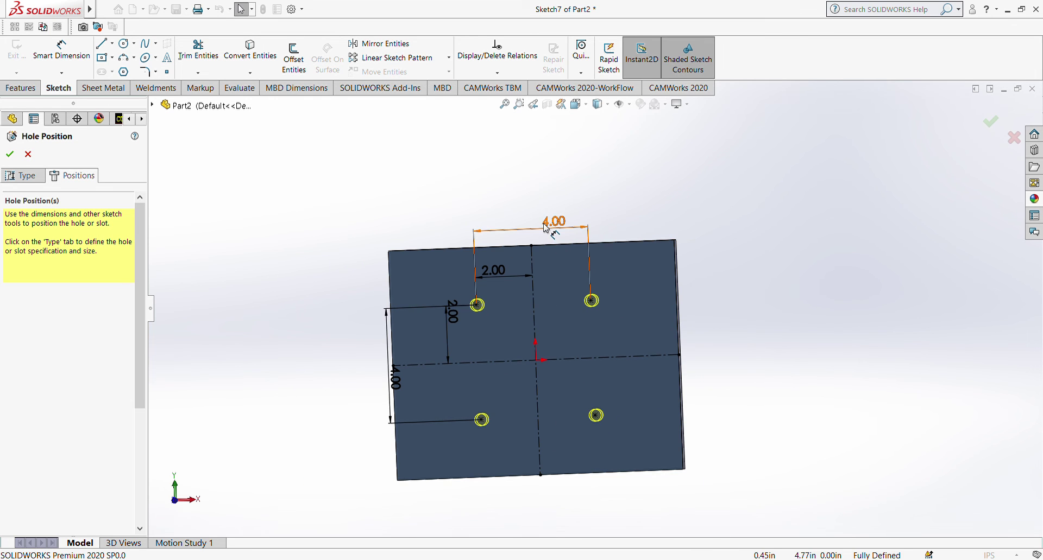
click(554, 221)
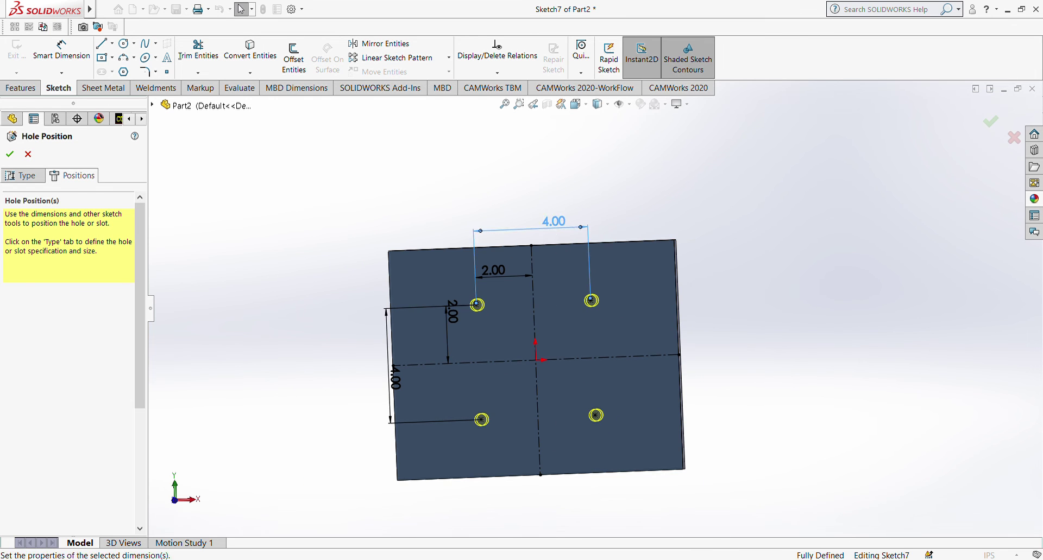
double_click(545, 228)
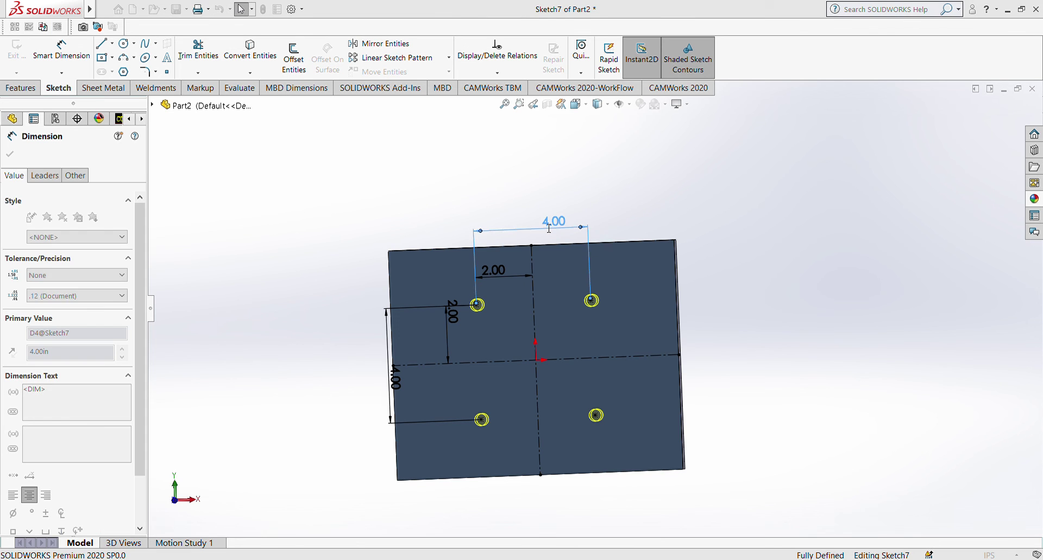
text(6)
key(Return)
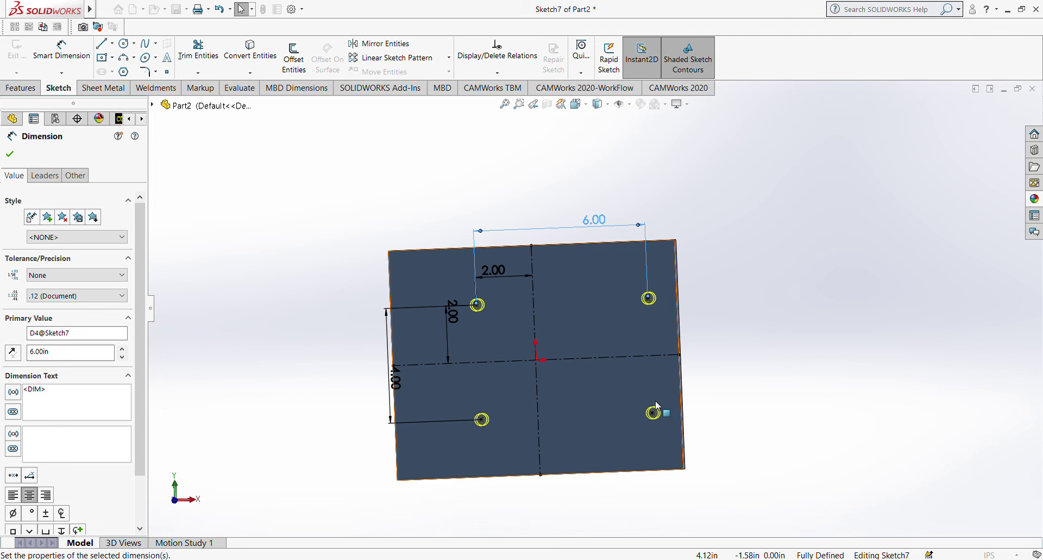
click(16, 158)
Set the upper-left hole's distance from the vertical centerline to 3 in
click(496, 275)
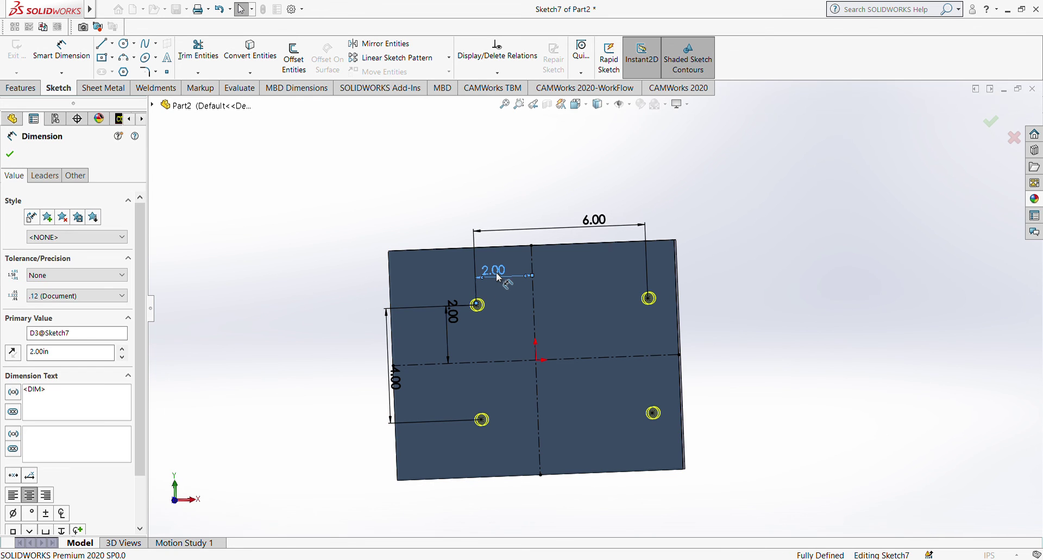
double_click(497, 273)
text(3)
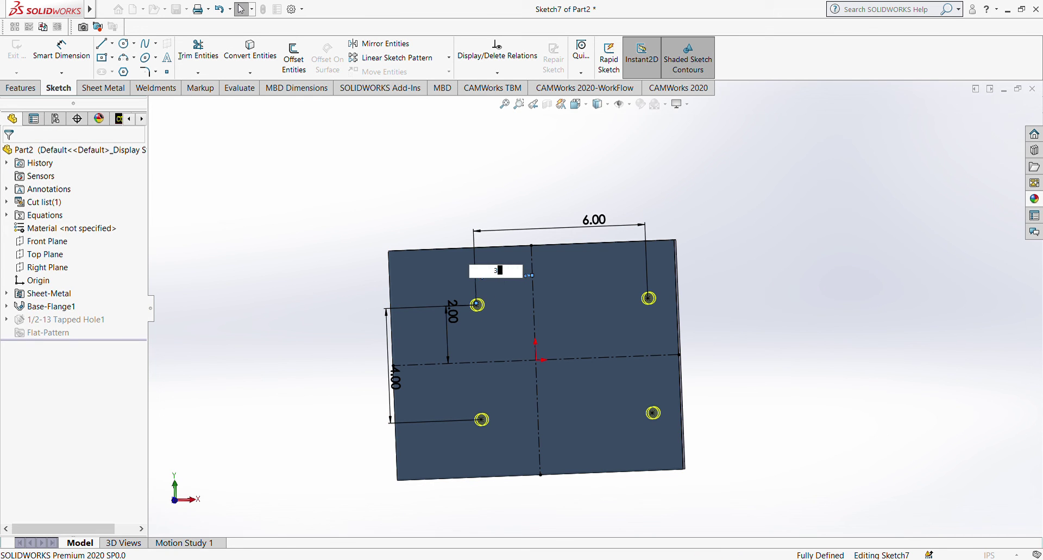
key(Return)
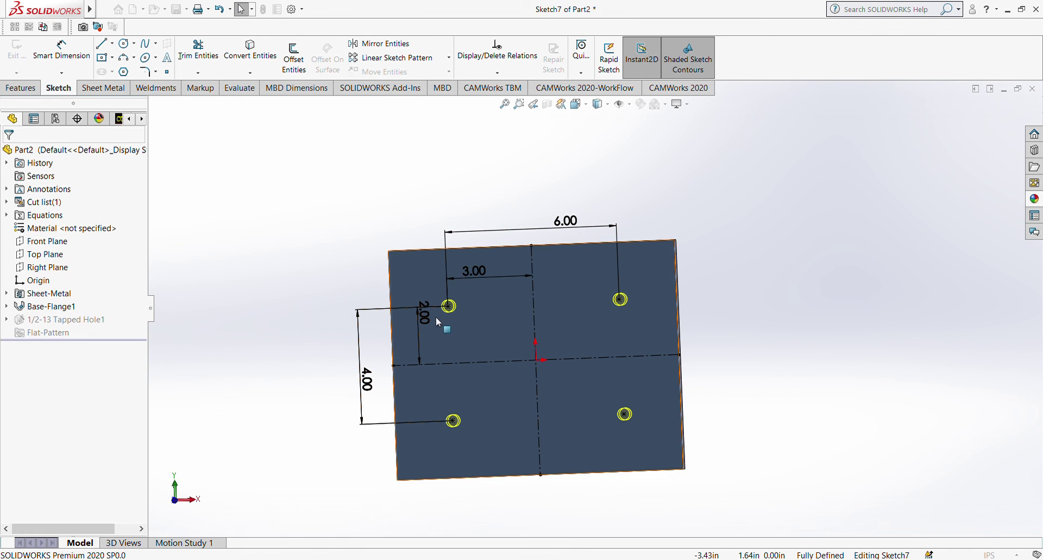
Accept the edited hole position sketch to rebuild the four 1/2-13 tapped holes at their dimensioned locations
scroll(344, 184, up, 2)
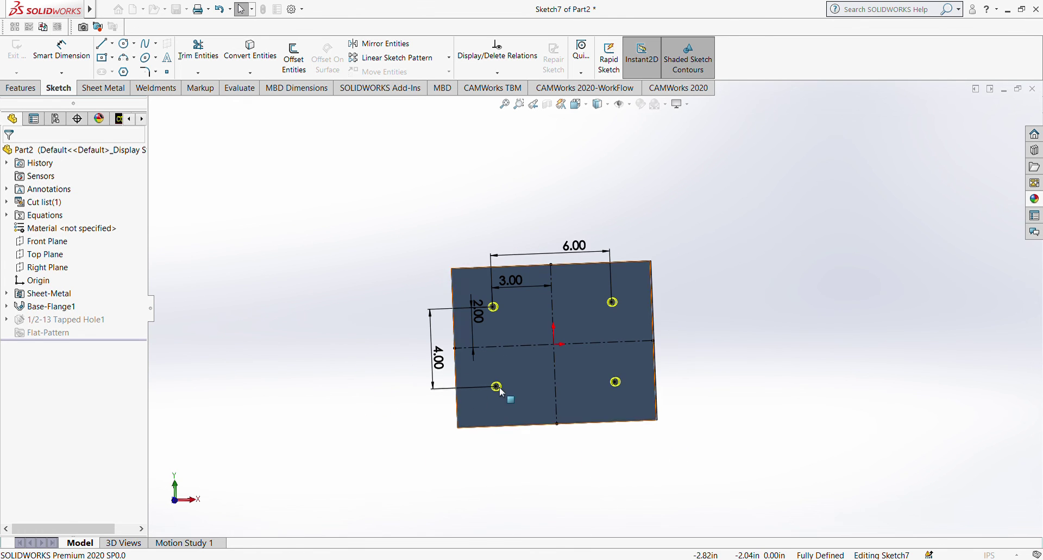
scroll(506, 349, down, 2)
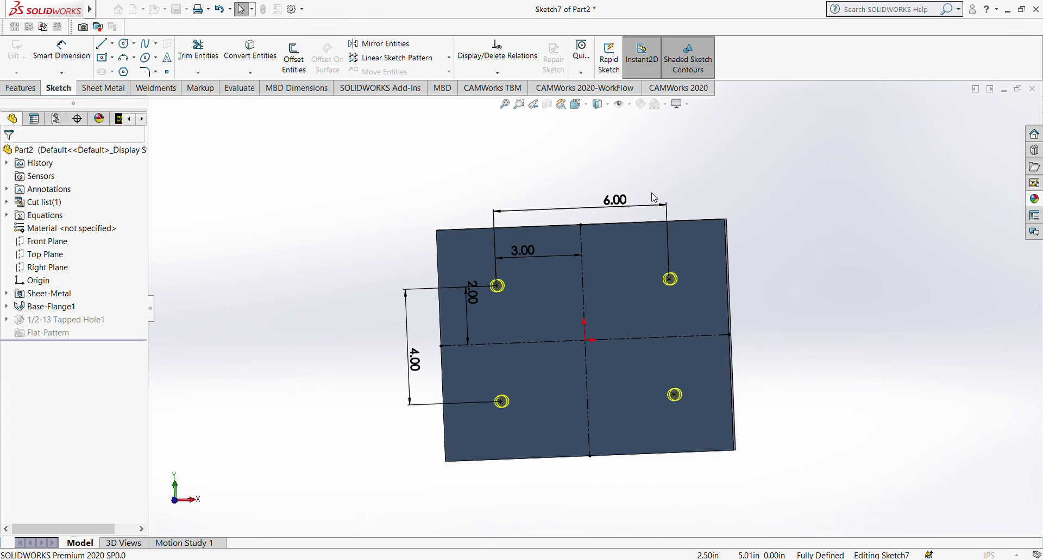
scroll(592, 307, up, 2)
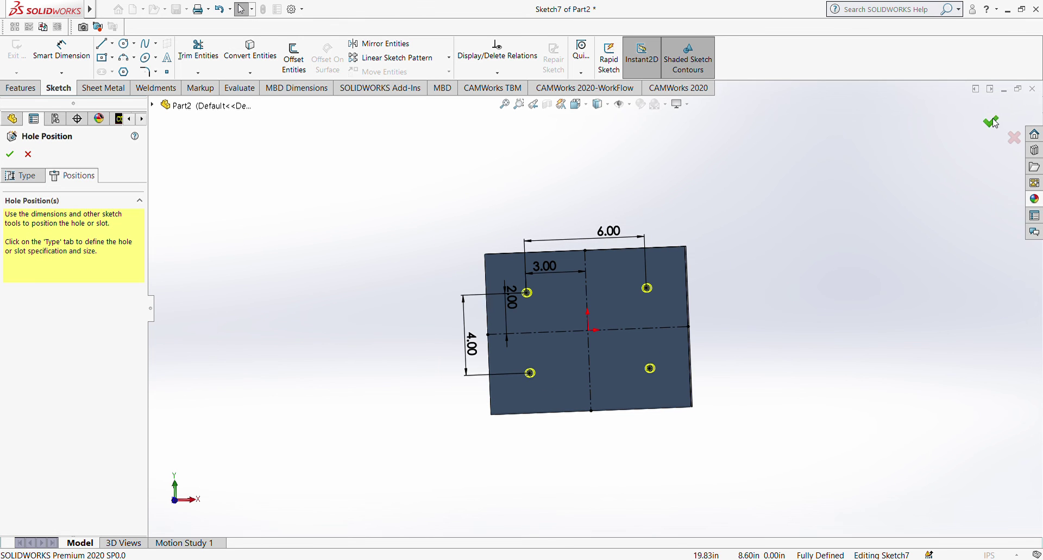
click(992, 122)
Examine the plate and its four tapped holes from several angles and distances
scroll(664, 303, down, 3)
middle_drag(670, 299, 734, 314)
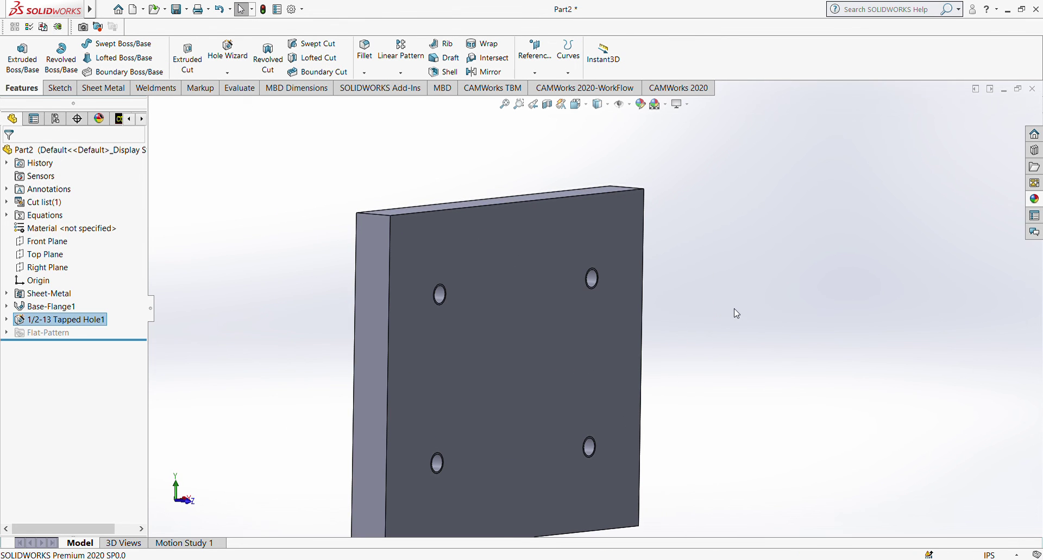
scroll(687, 337, up, 3)
middle_drag(575, 333, 594, 325)
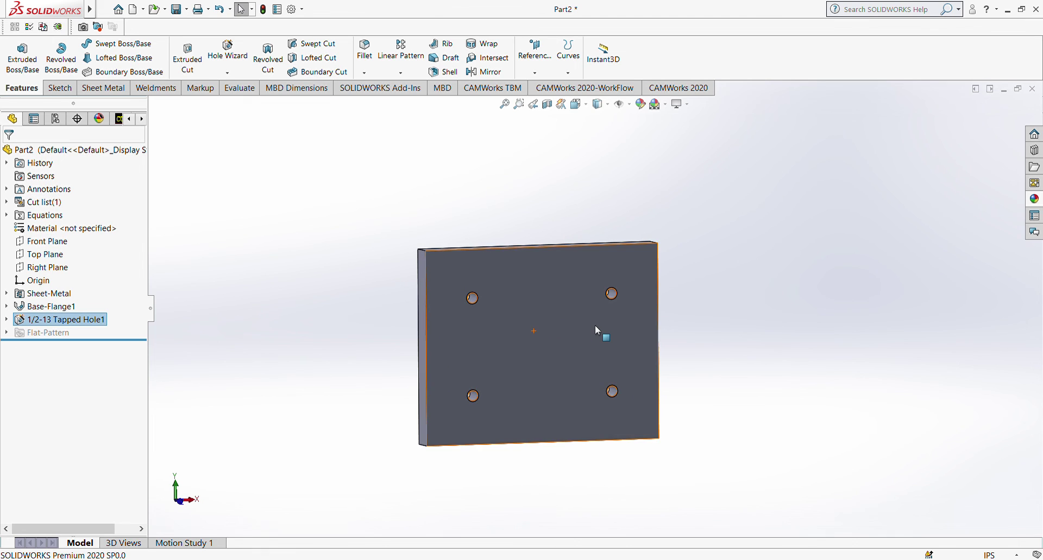
scroll(594, 324, down, 2)
scroll(599, 321, up, 1)
middle_drag(599, 323, 596, 335)
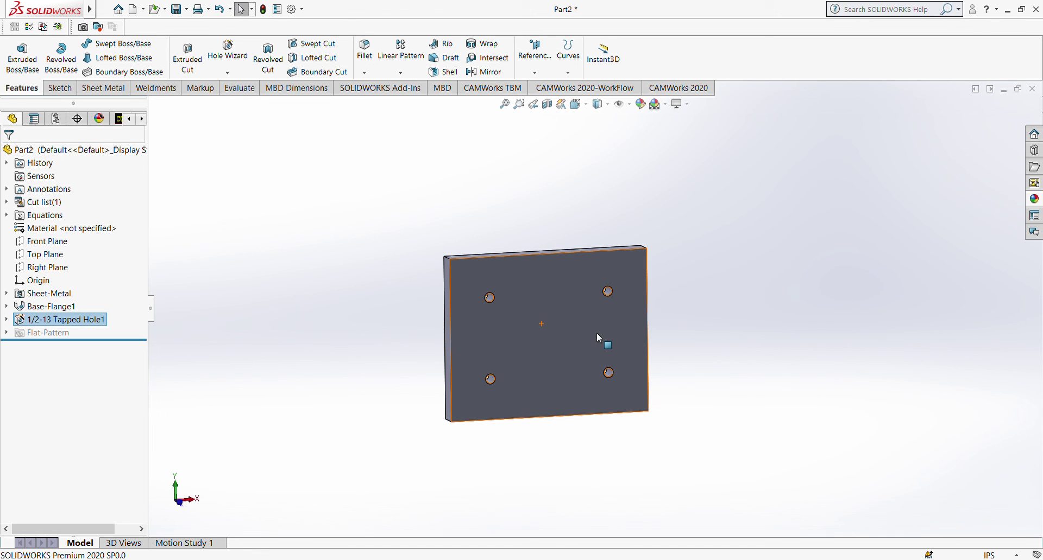